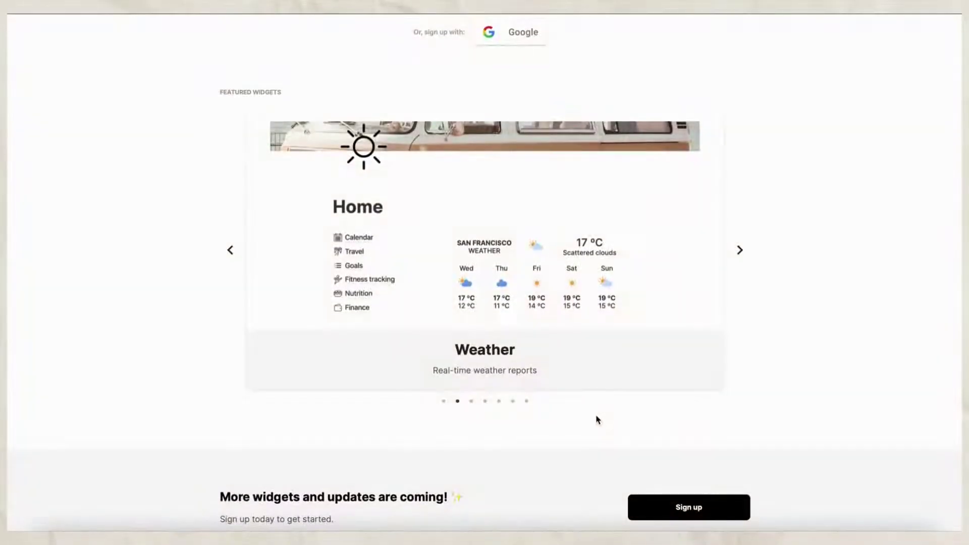
Advance Indify's Featured Widgets carousel past the Weather card to the next widget.
left_click(472, 401)
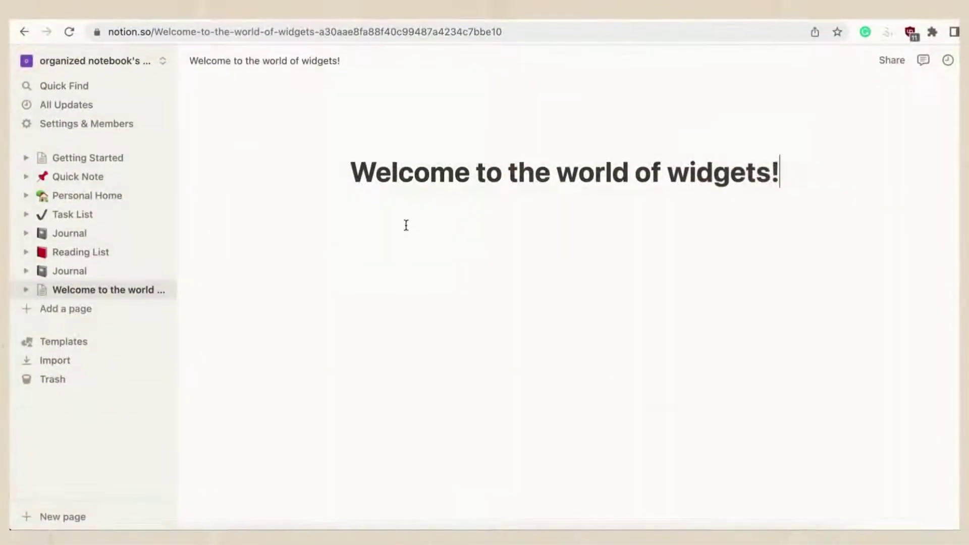
Embed the pasted aesthetic Pomodoro timer link under the page title and drag it wider.
left_click(388, 208)
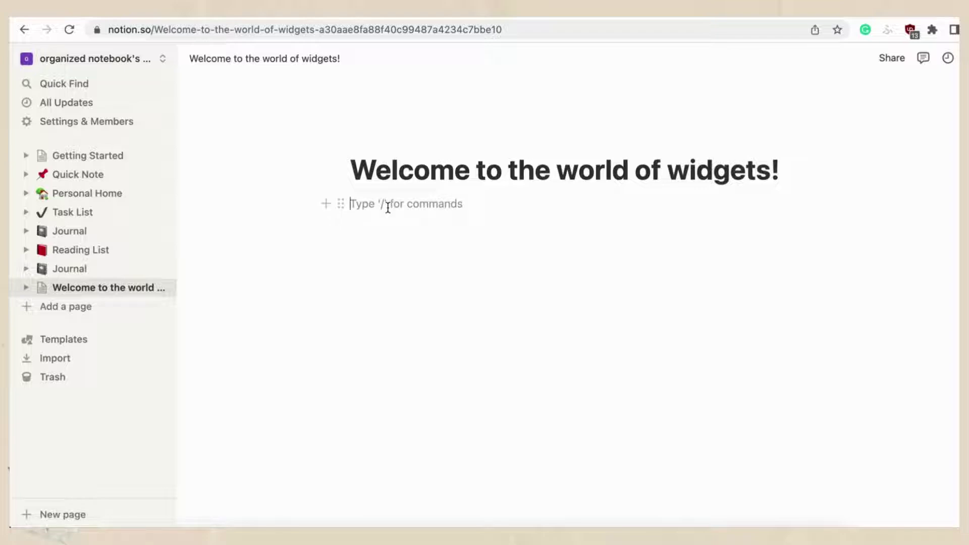
type("/")
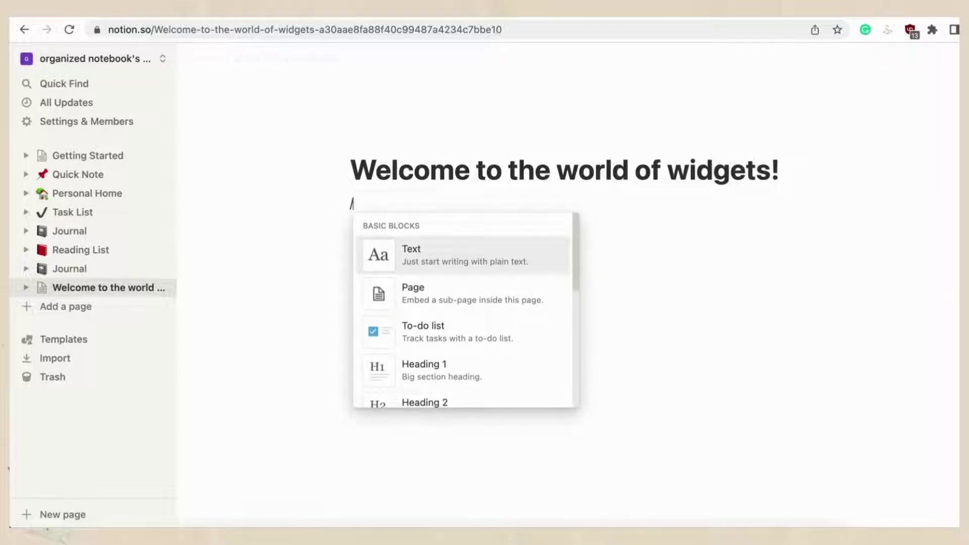
type("emb")
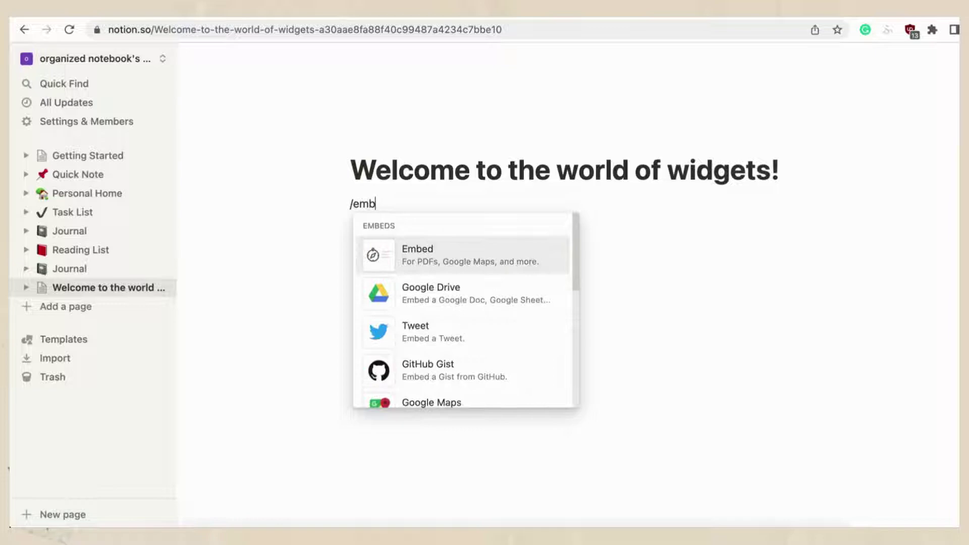
type("ed")
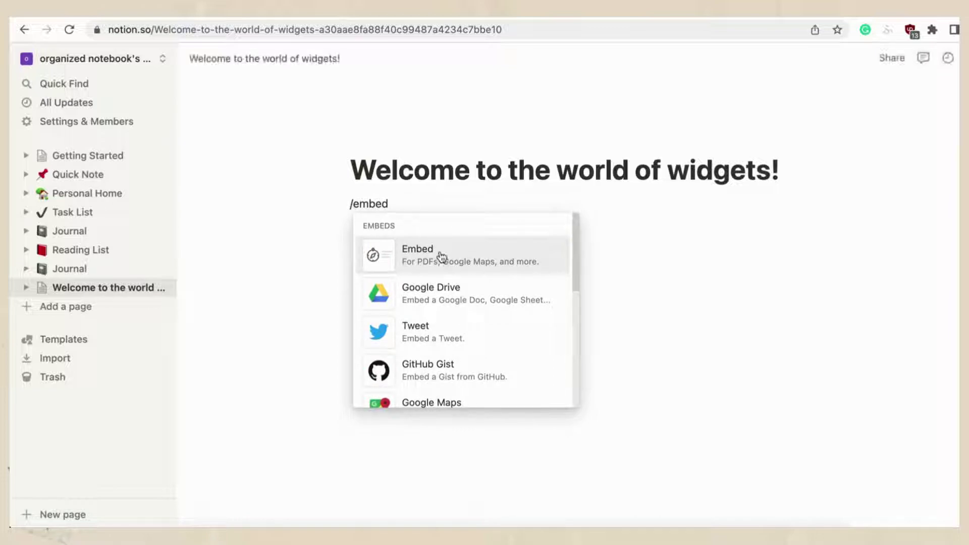
left_click(440, 252)
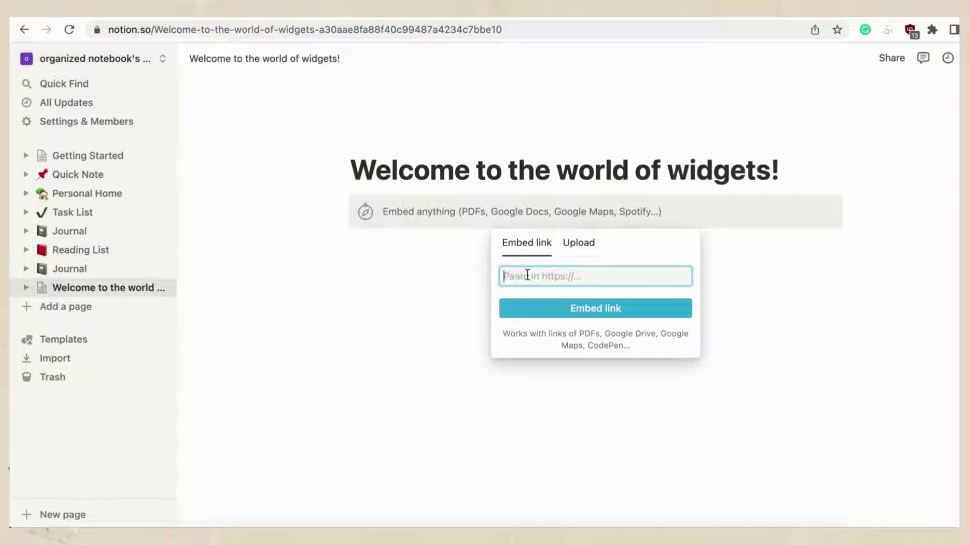
key("super+v")
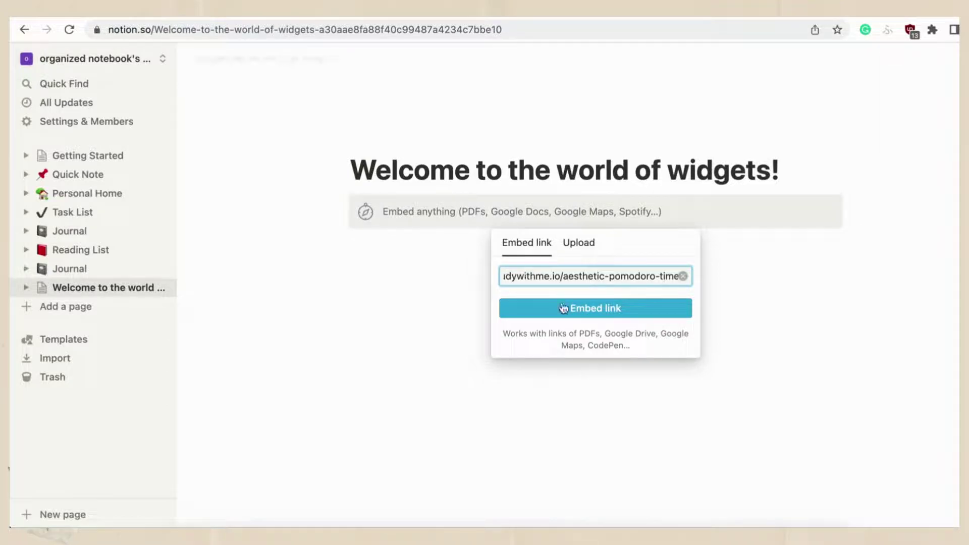
left_click(564, 308)
left_click(567, 311)
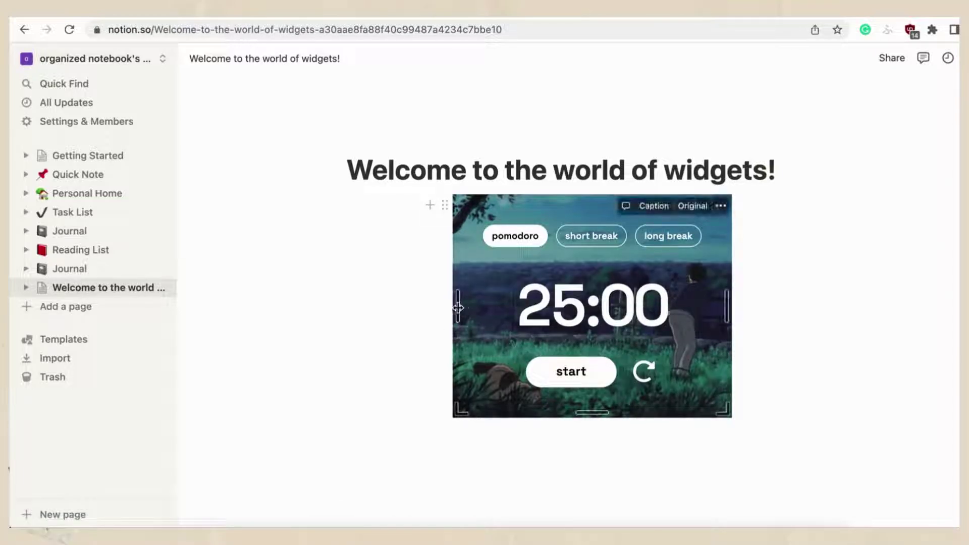
left_click_drag(458, 307, 337, 307)
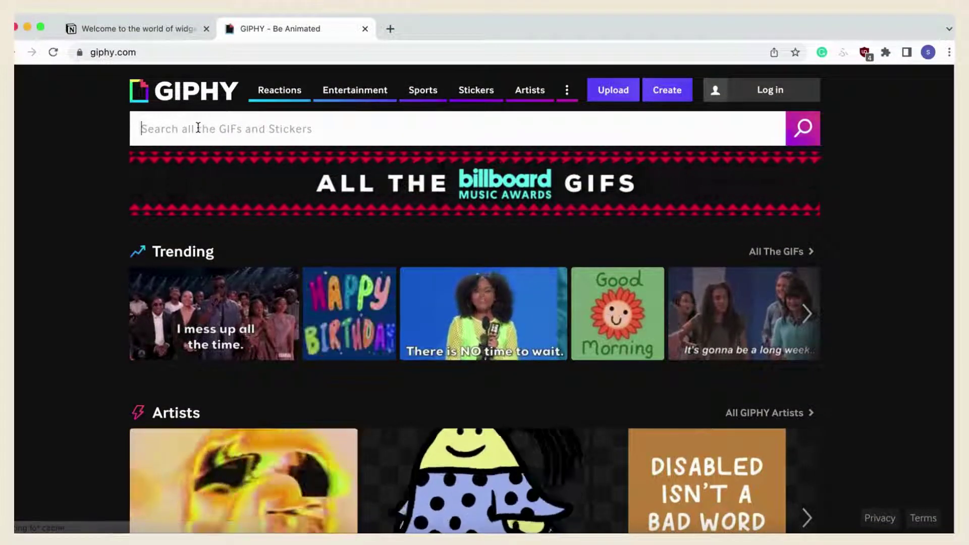
Search GIPHY for 'aesthetic study' and copy the sunflower-desk Cat Studying GIF's link.
type("aesth")
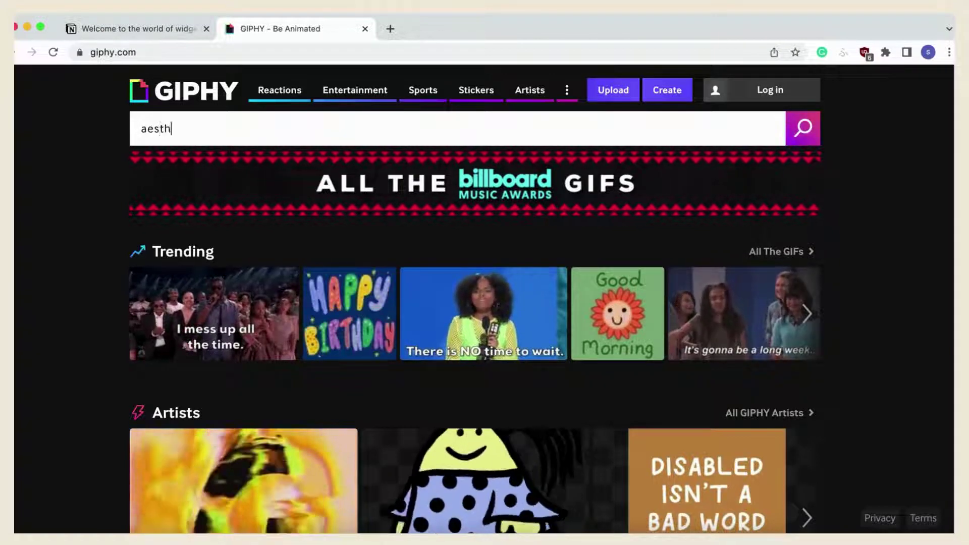
type("etic study")
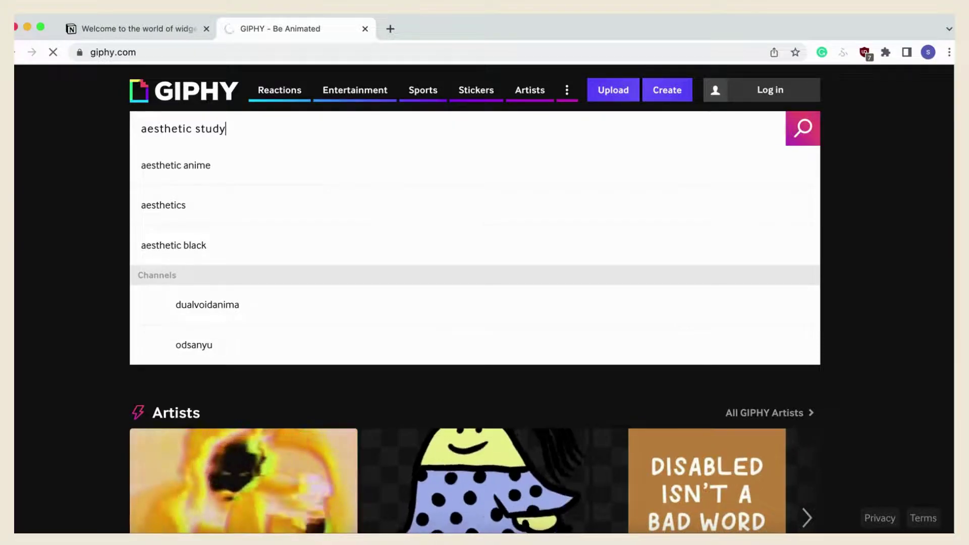
key("Return")
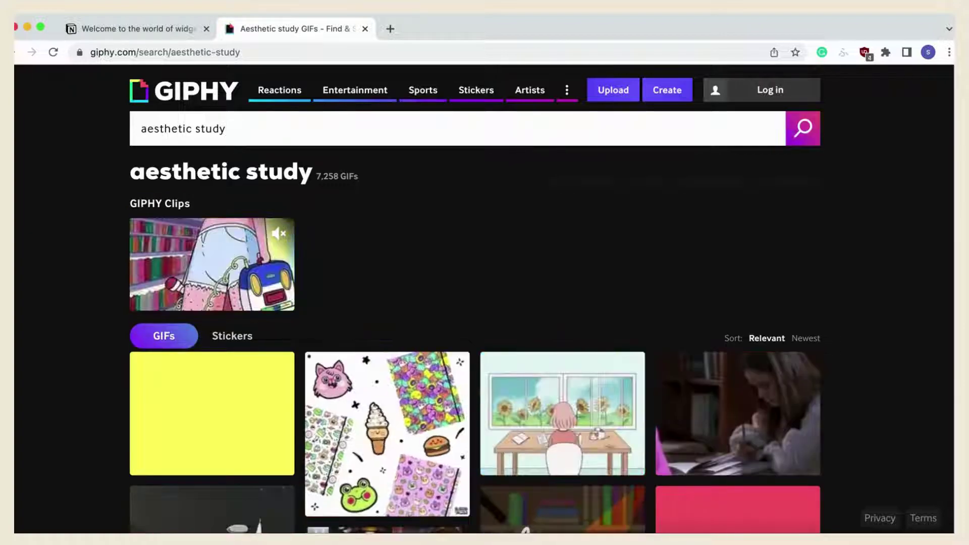
left_click(540, 360)
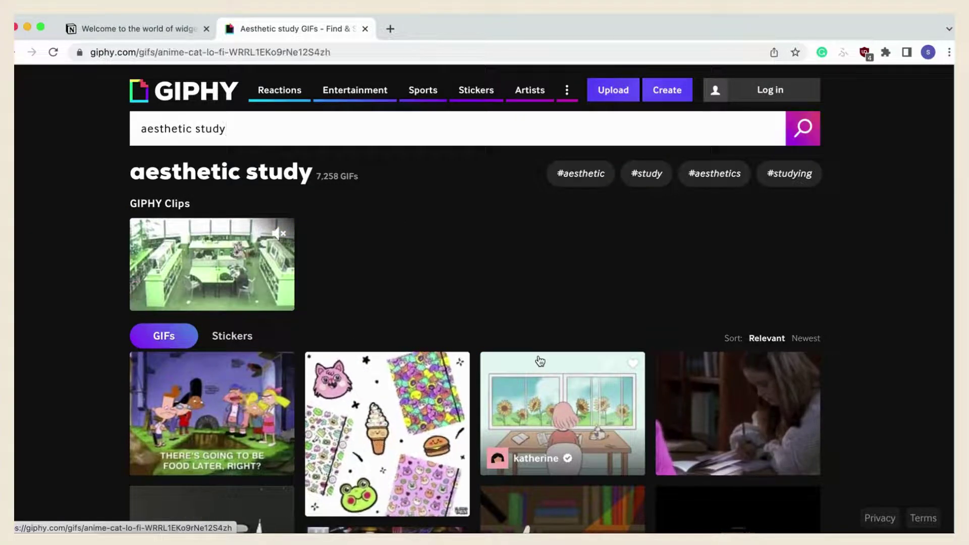
left_click(708, 239)
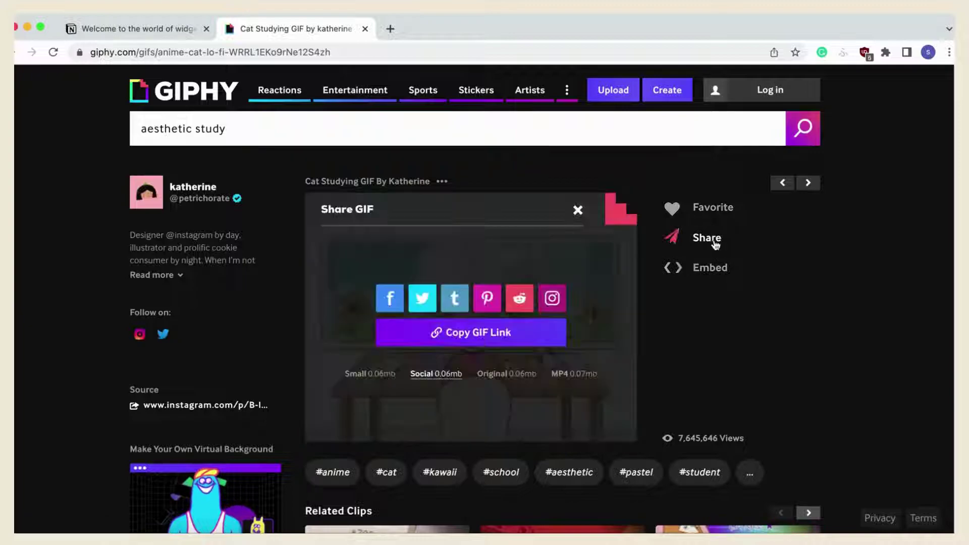
left_click(535, 334)
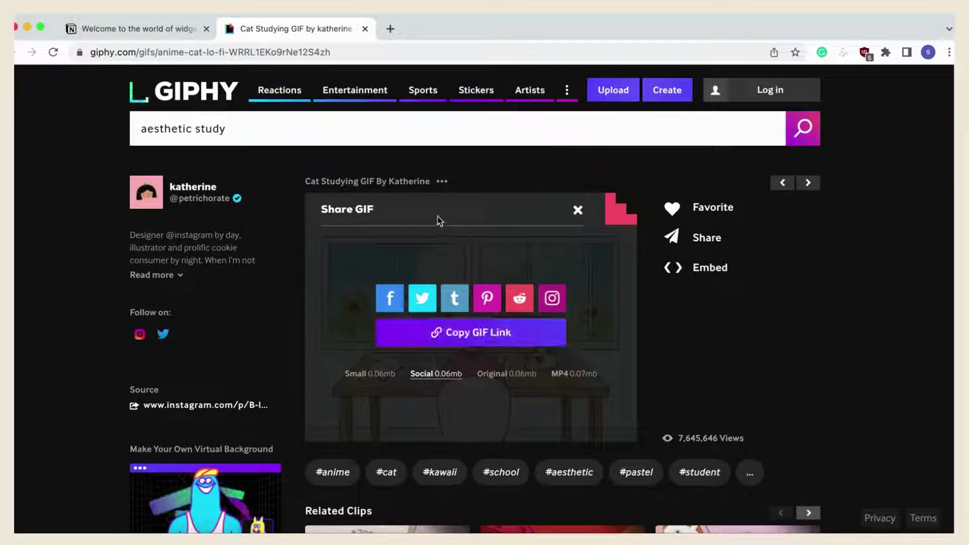
Back in Notion, embed the copied Cat Studying GIF link below the giphy.com line.
left_click(164, 32)
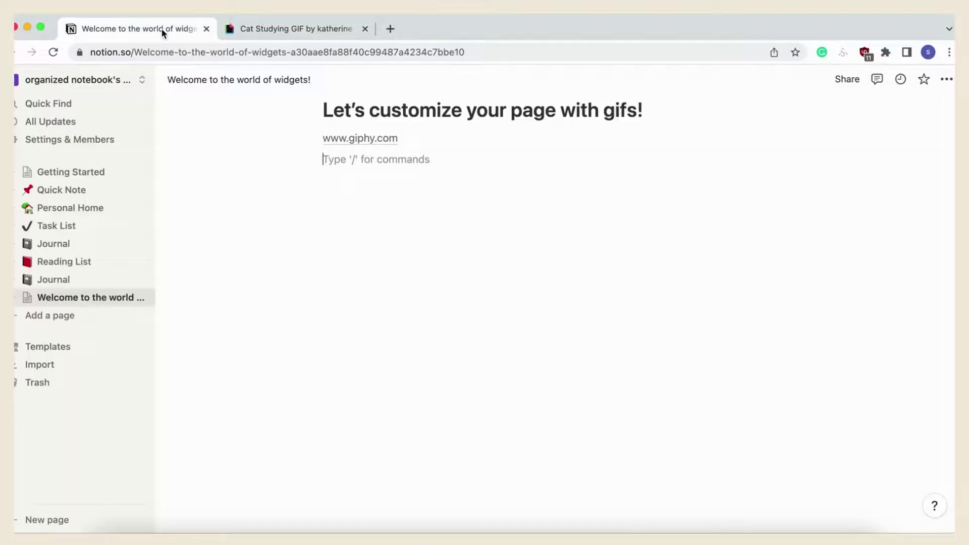
type("/embed")
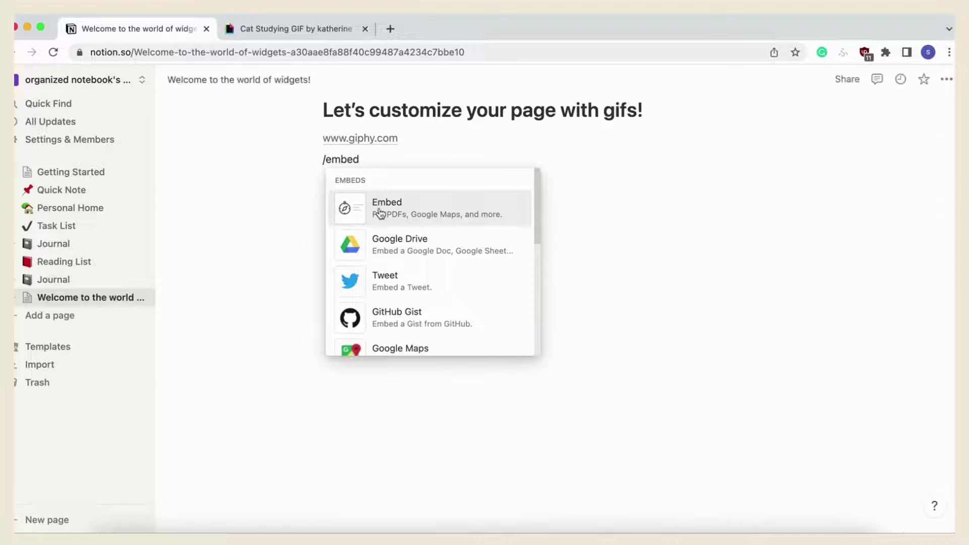
left_click(379, 209)
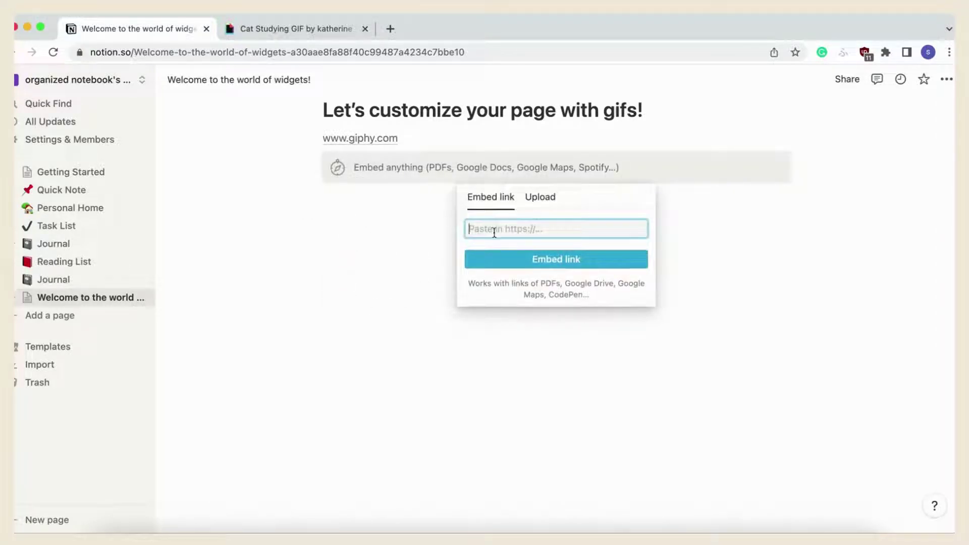
key("super+v")
left_click(580, 262)
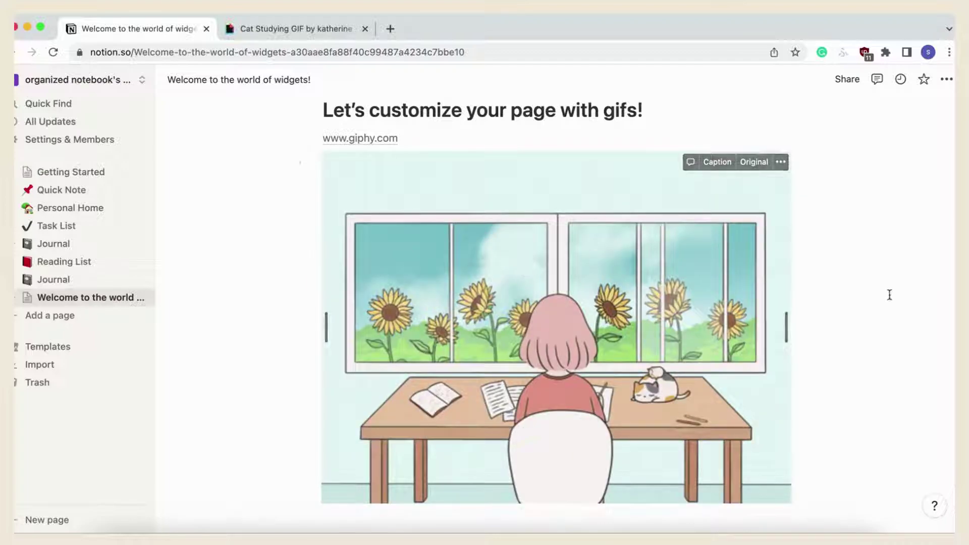
scroll(889, 295, "down", 1)
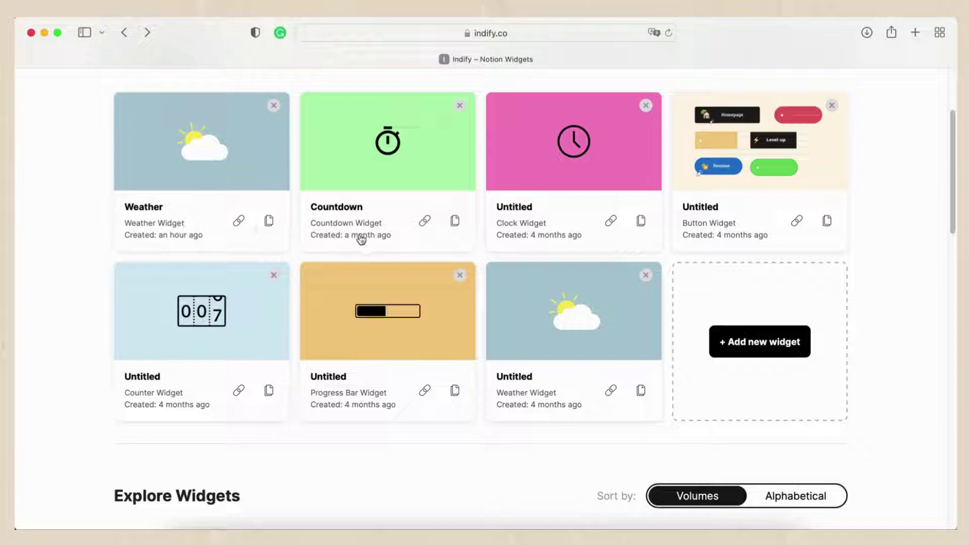
From Indify's Explore Widgets catalogue, create a Weather widget titled 'Weather'.
left_click(753, 345)
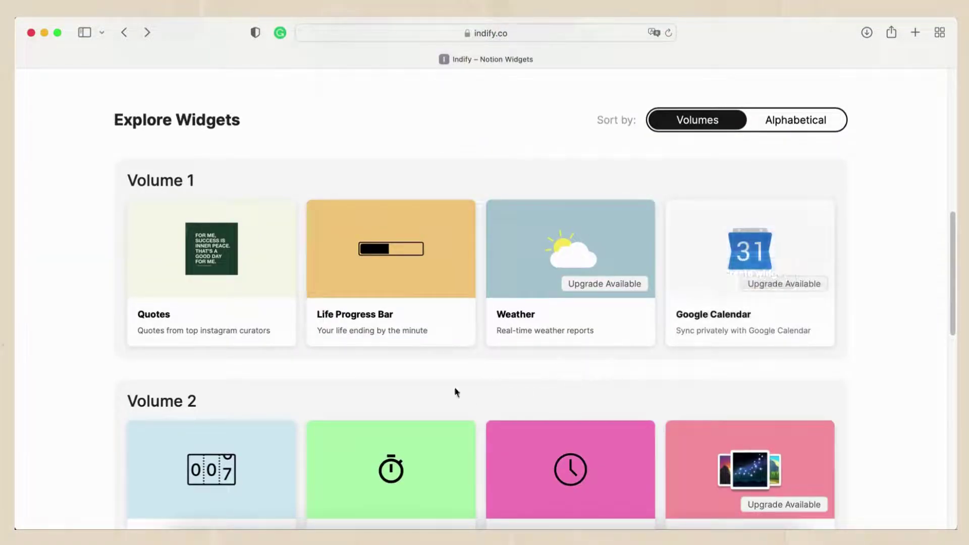
mouse_move(527, 334)
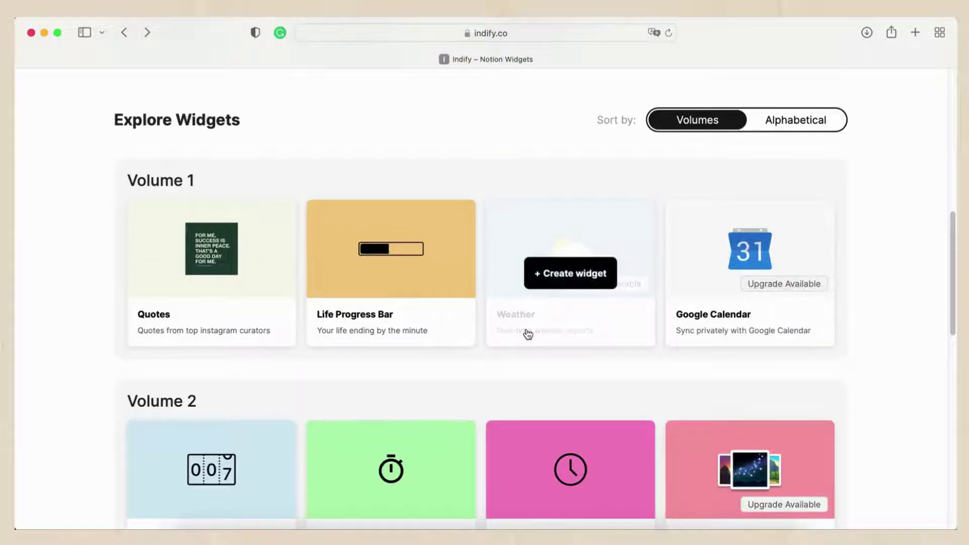
left_click(564, 275)
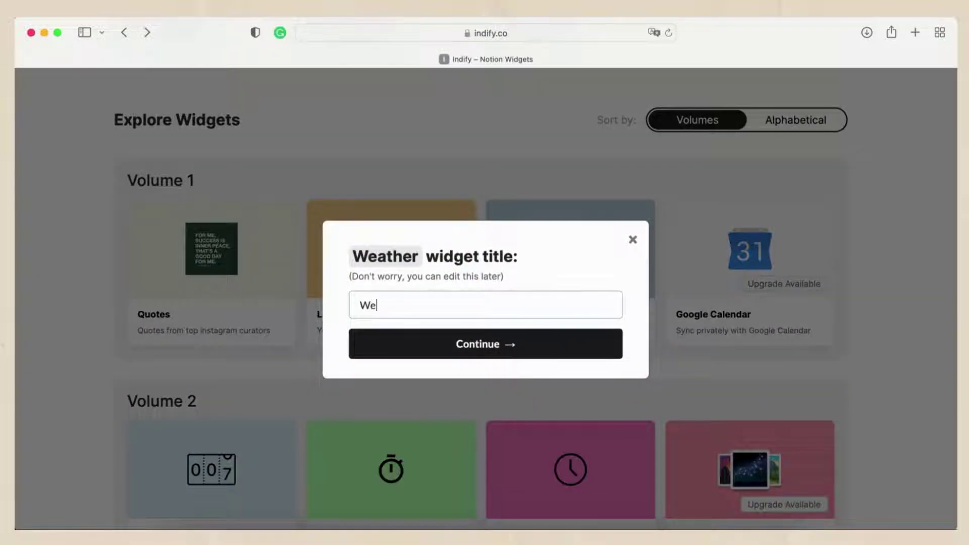
left_click(508, 344)
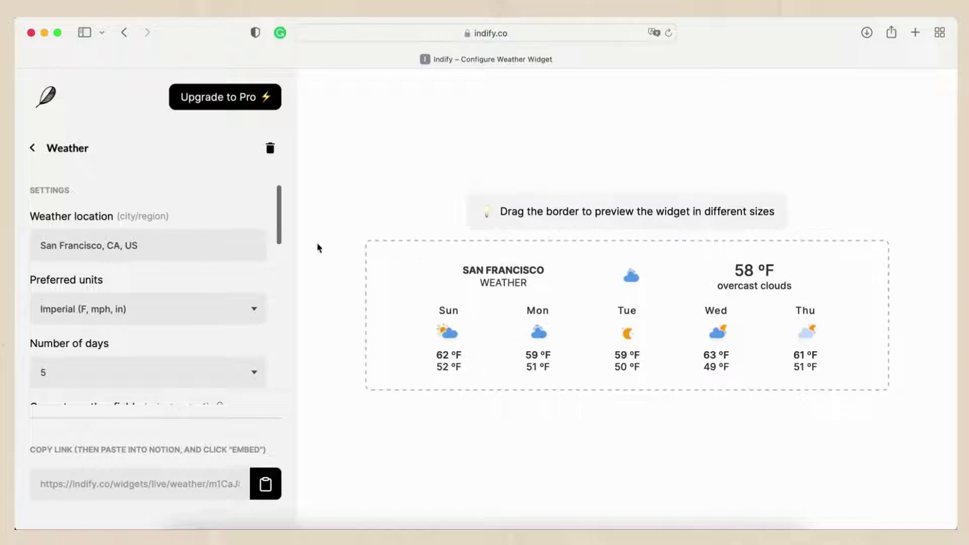
Scroll the weather widget settings and toggle the Animate icons option to preview it.
scroll(220, 270, "down", 2)
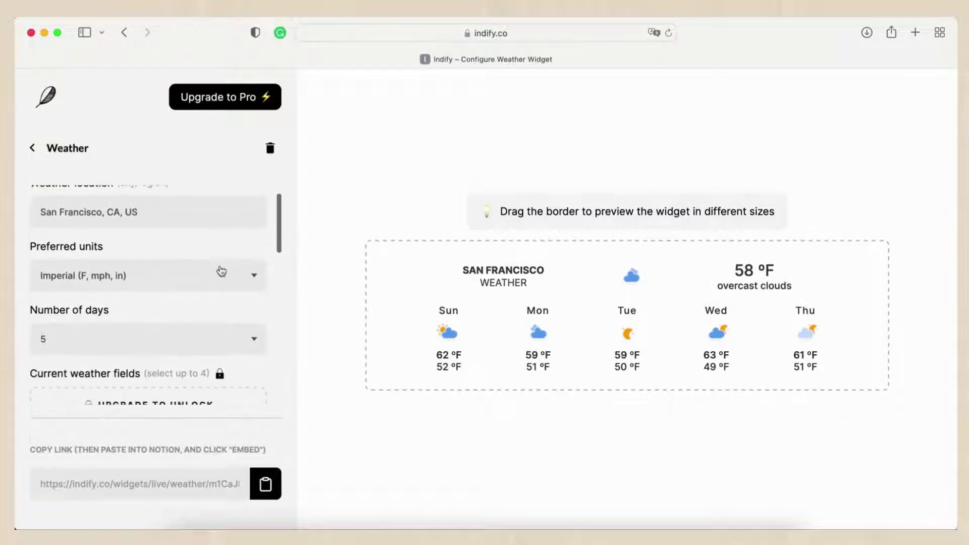
scroll(168, 220, "down", 3)
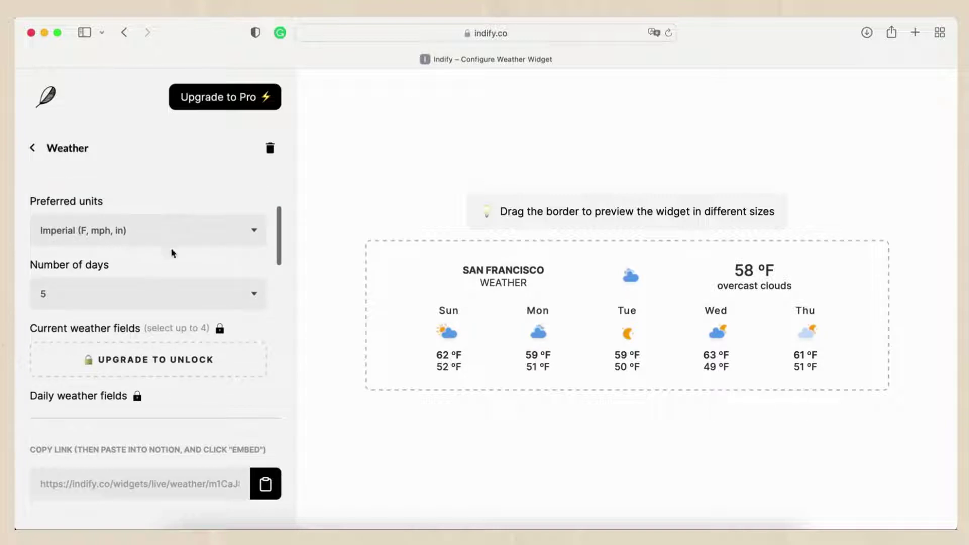
scroll(172, 252, "down", 3)
scroll(172, 252, "down", 4)
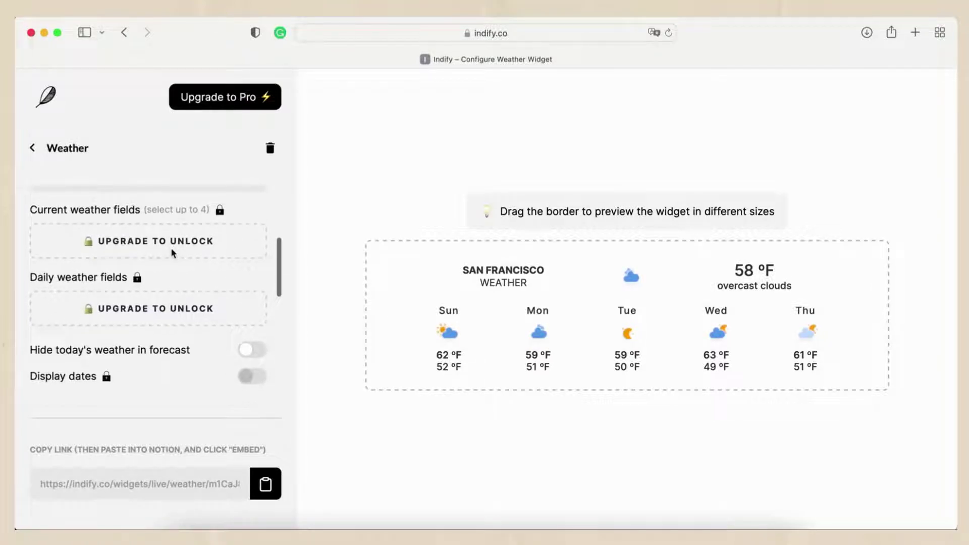
scroll(172, 252, "down", 3)
scroll(172, 252, "down", 4)
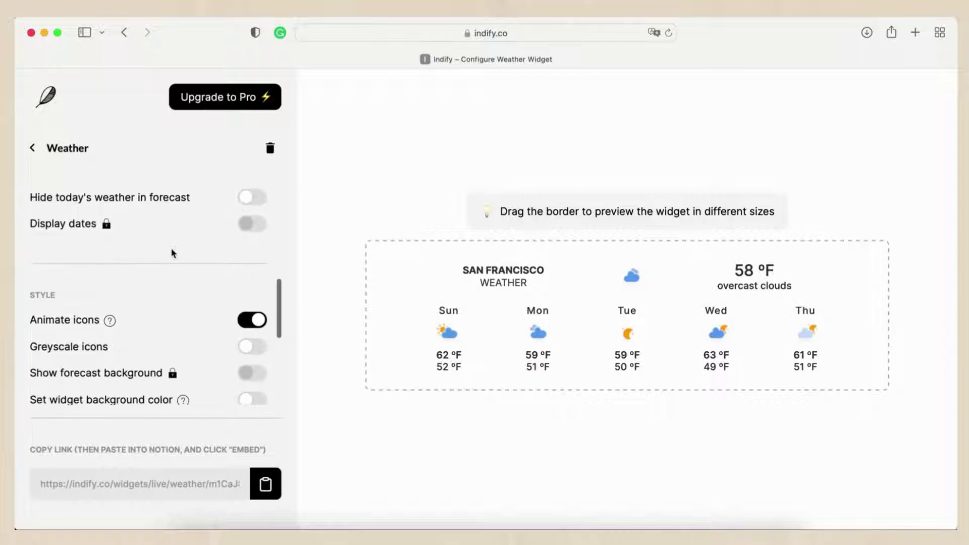
scroll(172, 253, "down", 3)
scroll(172, 253, "down", 2)
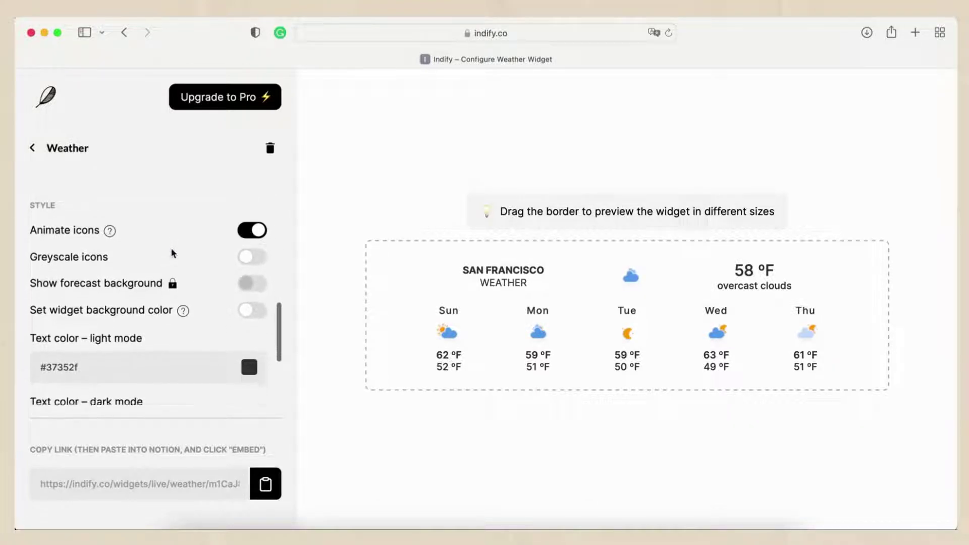
left_click(252, 215)
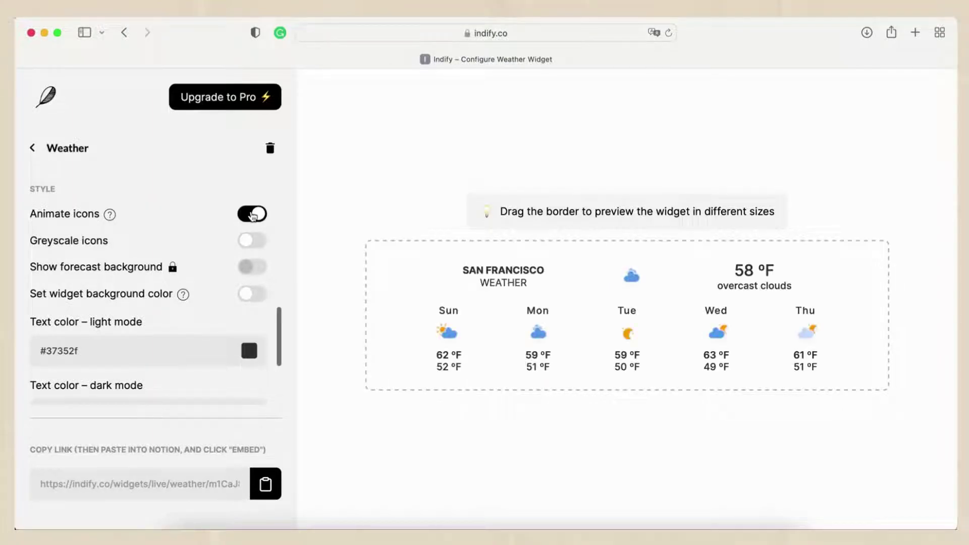
Open the light-mode text colour picker and close it without changing anything.
scroll(165, 241, "down", 2)
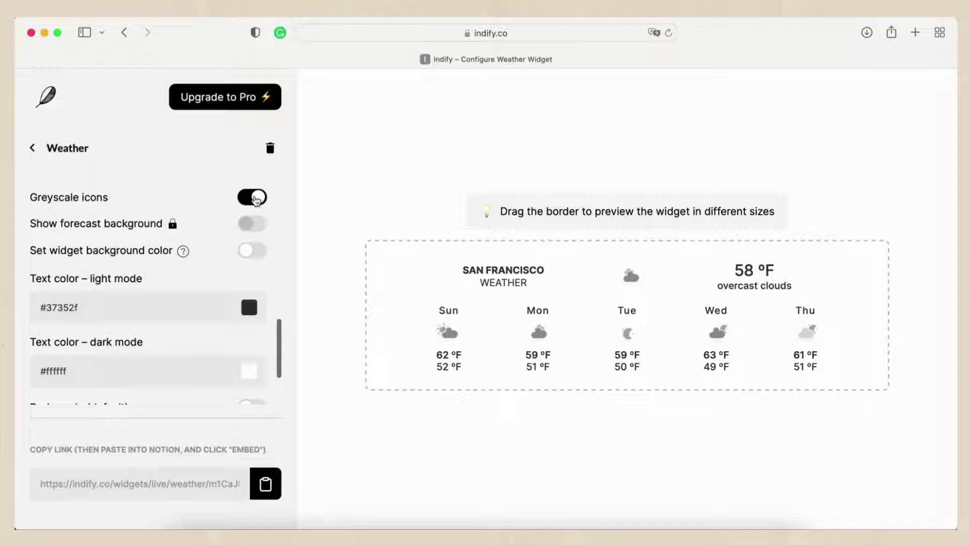
scroll(217, 212, "down", 2)
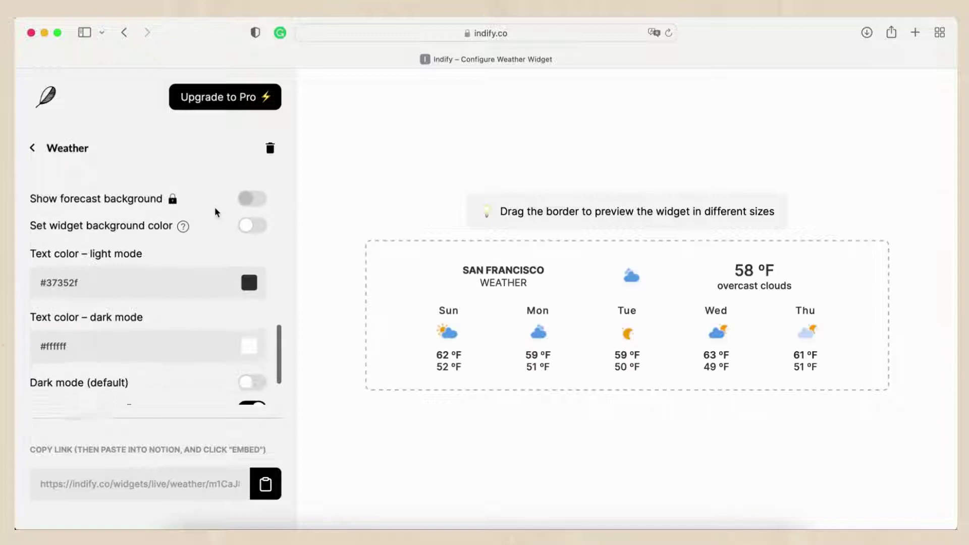
scroll(217, 216, "down", 1)
left_click(249, 263)
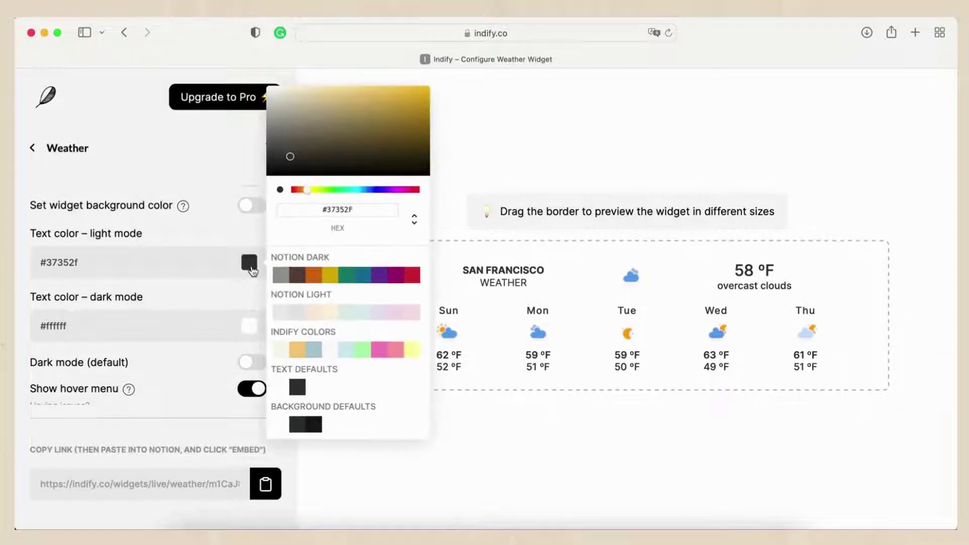
left_click(217, 302)
scroll(217, 301, "down", 3)
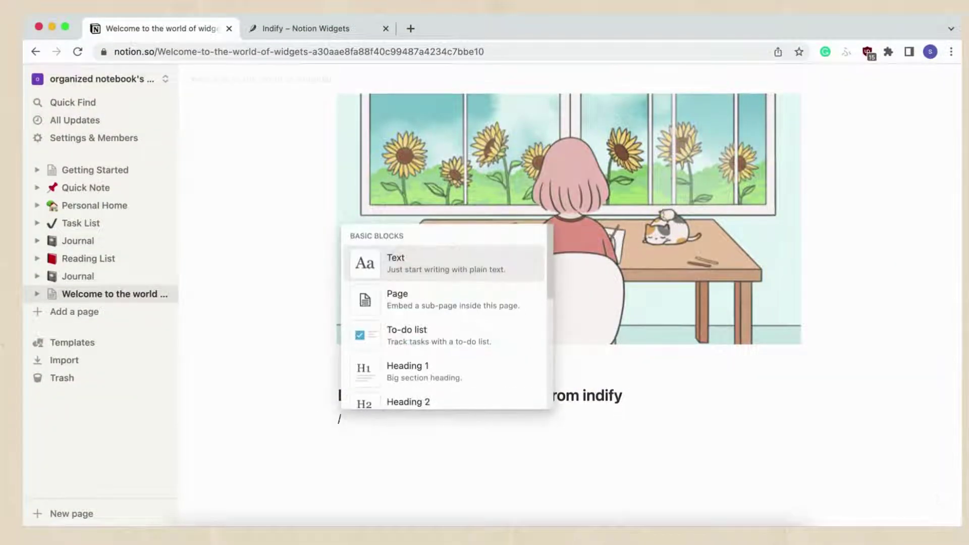
Embed the copied Indify weather widget link under the weather heading.
type("embed")
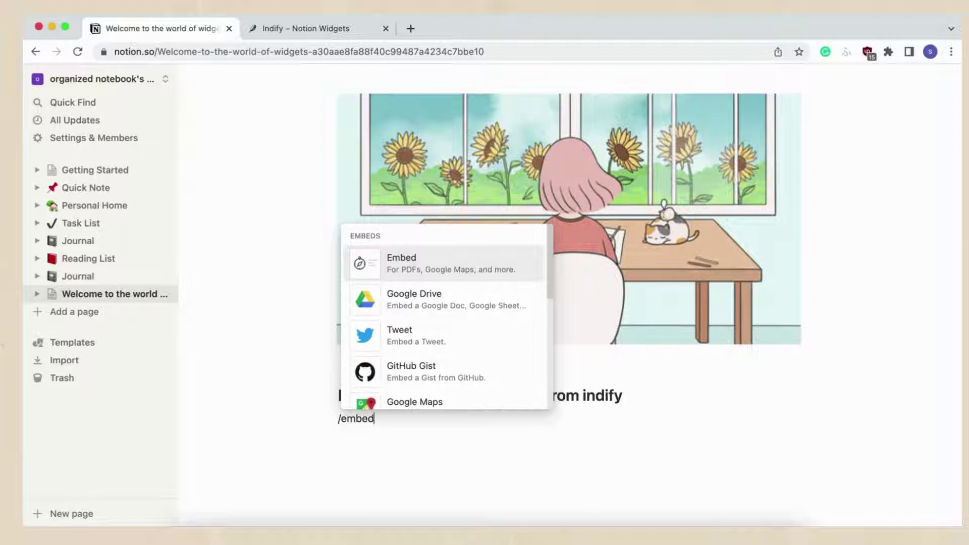
left_click(450, 258)
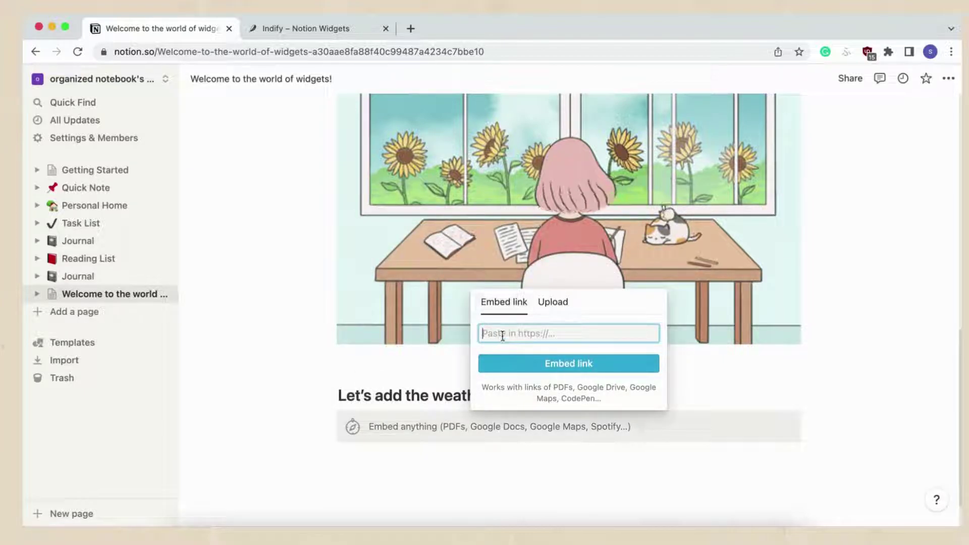
key("super+v")
left_click(523, 363)
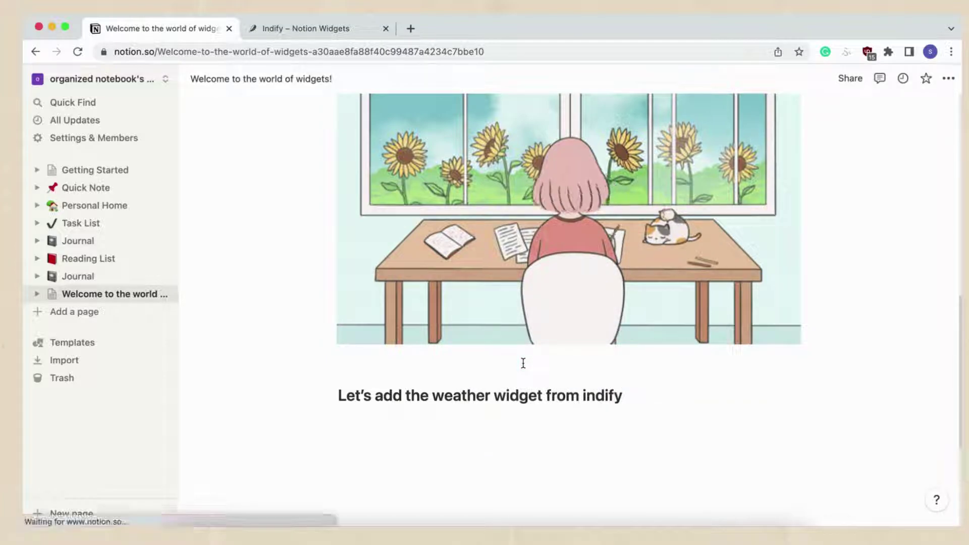
Widen the weather embed on both sides so the five-day forecast fits in one row.
scroll(522, 363, "down", 2)
scroll(523, 363, "down", 5)
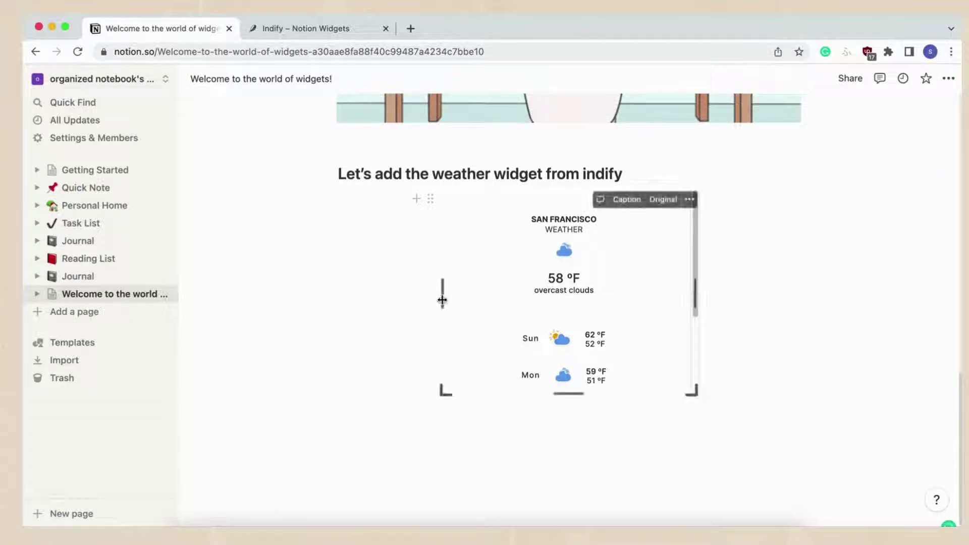
left_click_drag(442, 300, 321, 297)
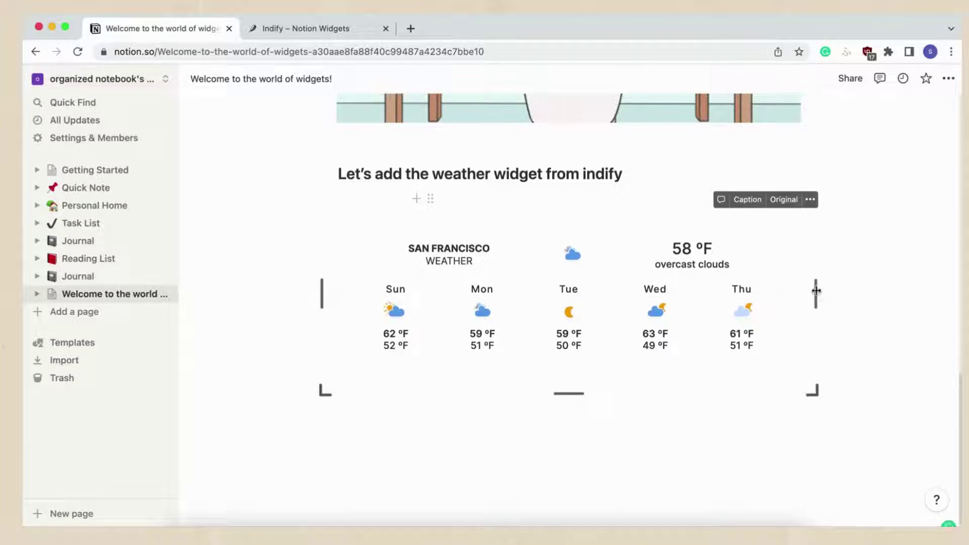
left_click_drag(817, 293, 853, 292)
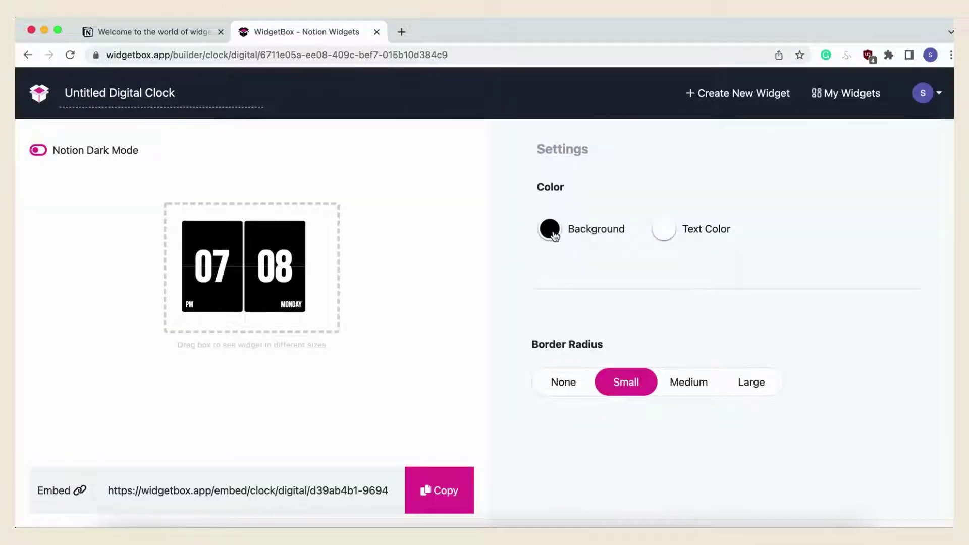
Set the clock background to light green and the digits to medium grey.
left_click(550, 230)
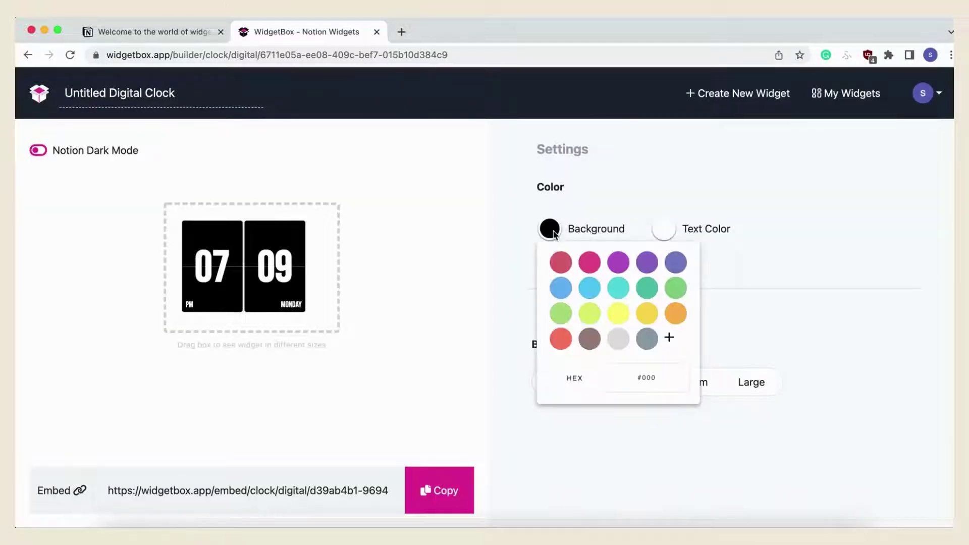
left_click(561, 321)
left_click(639, 265)
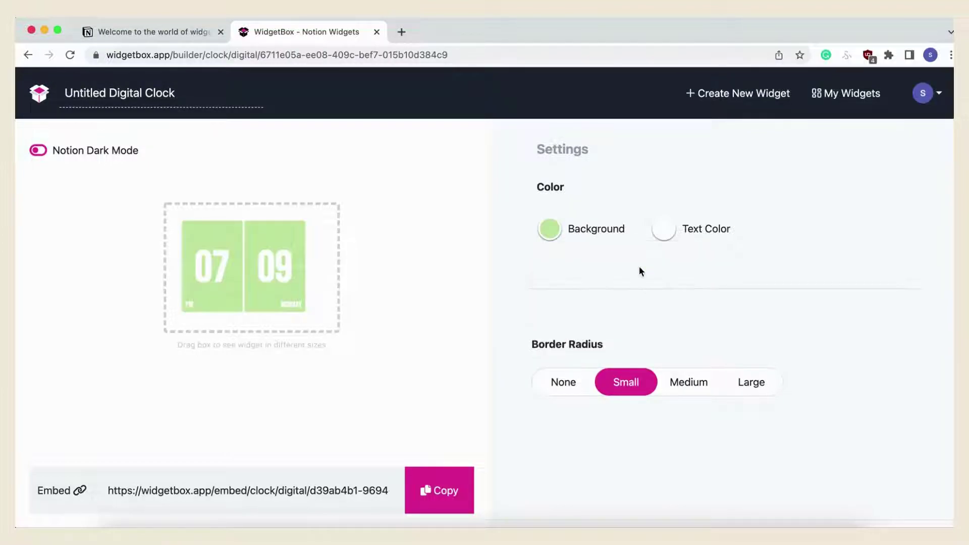
left_click(665, 231)
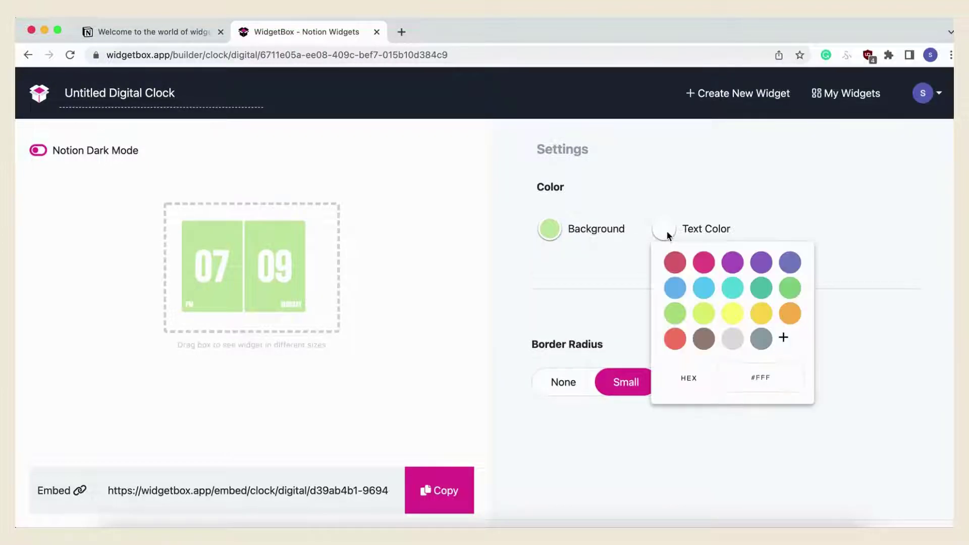
left_click(736, 339)
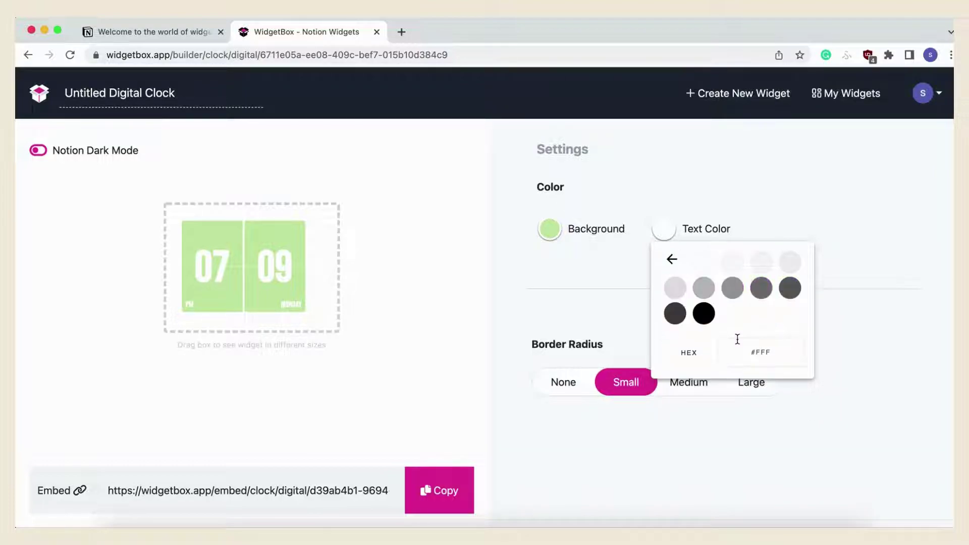
left_click(736, 294)
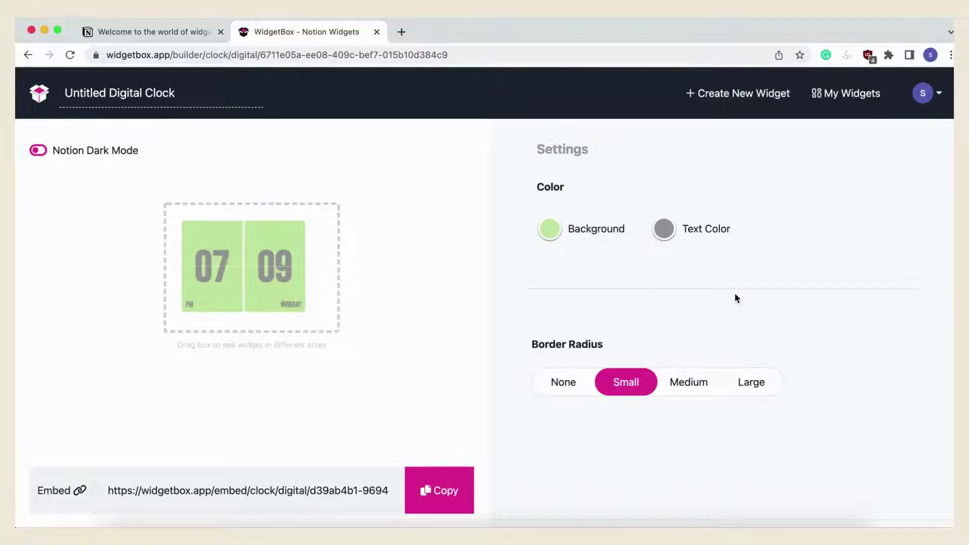
Try each border radius, settle on Small, and copy the clock's embed URL.
left_click(574, 390)
left_click(624, 387)
left_click(665, 391)
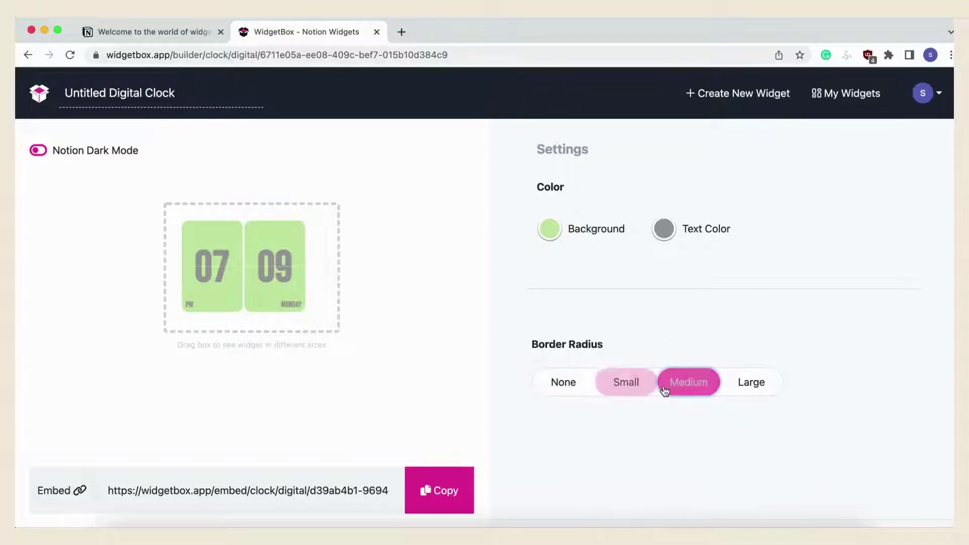
left_click(751, 389)
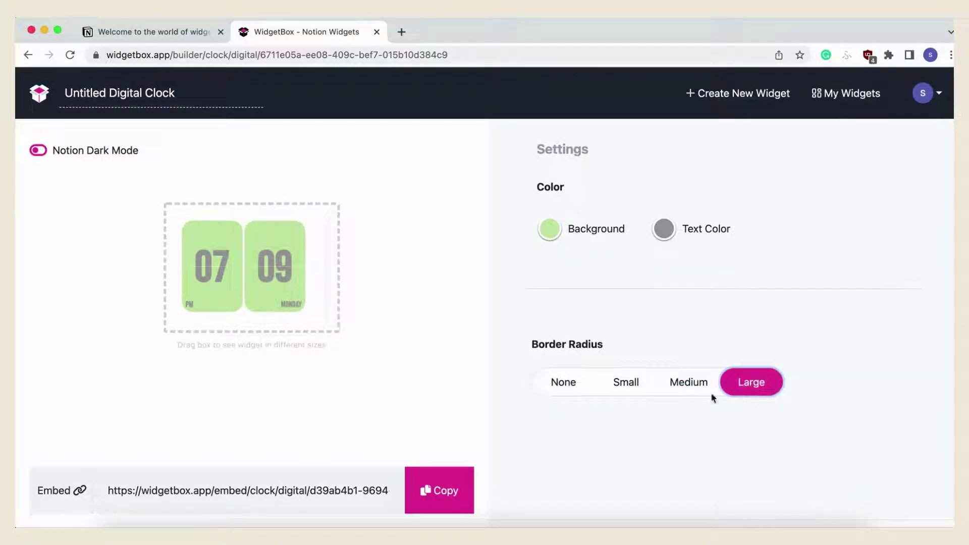
left_click(632, 396)
left_click(438, 490)
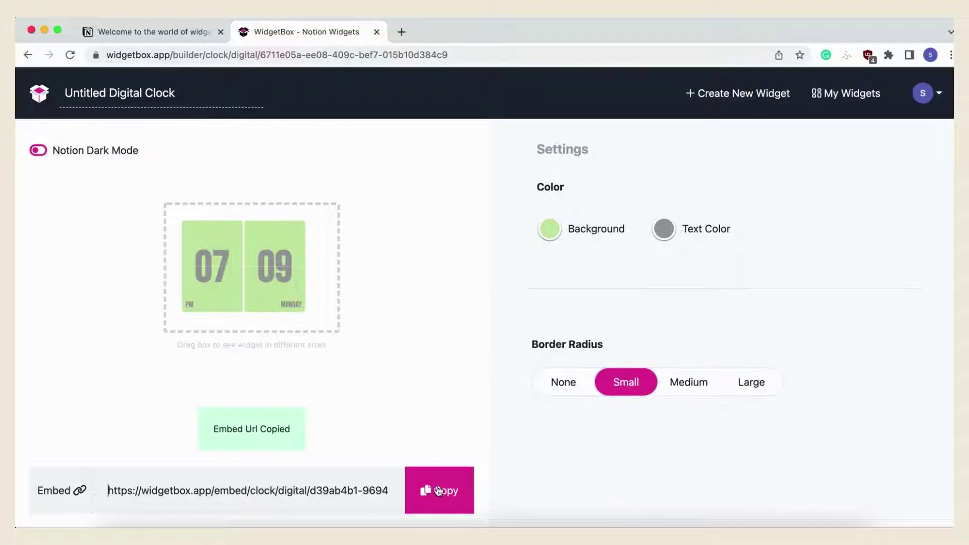
Embed the copied WidgetBox clock URL under the 'Here is a widgetbox retro clock!' heading.
left_click(210, 39)
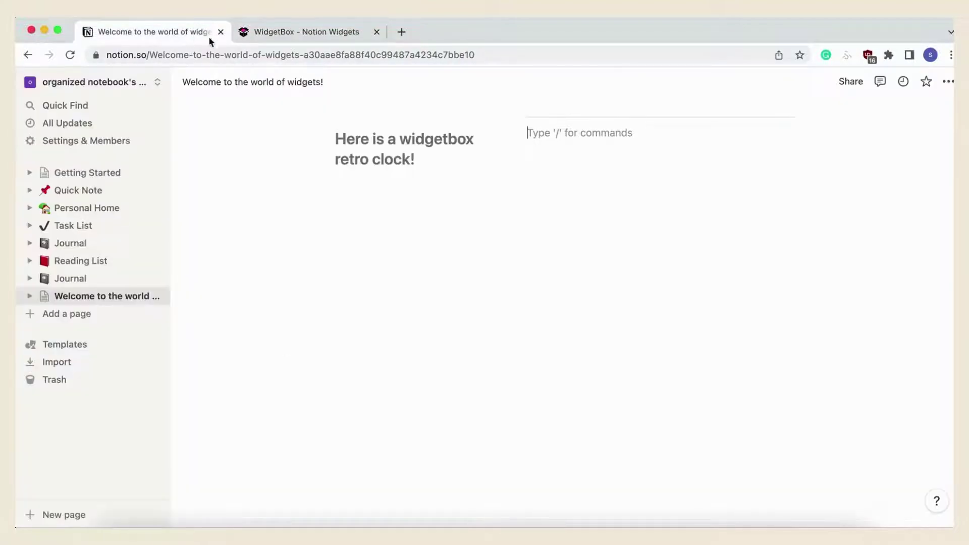
type("/")
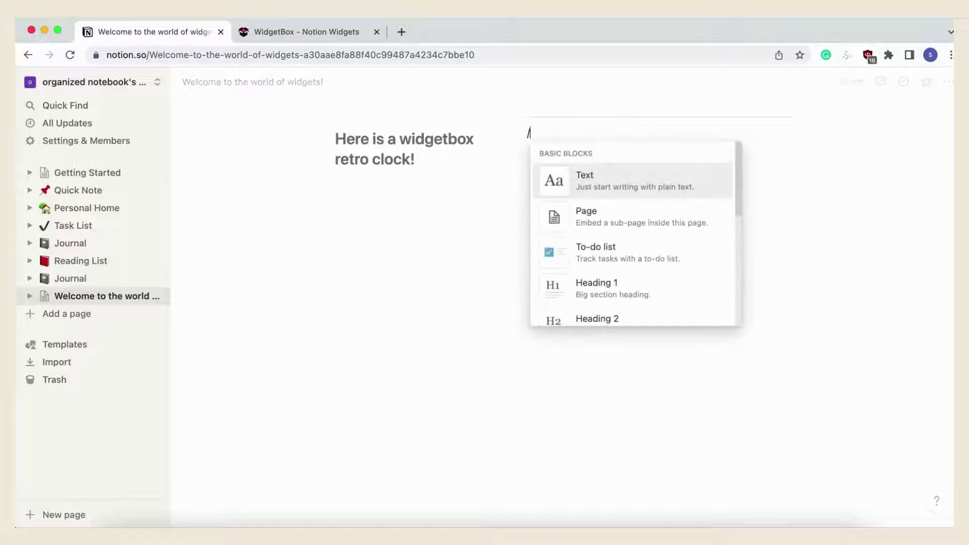
type("embed")
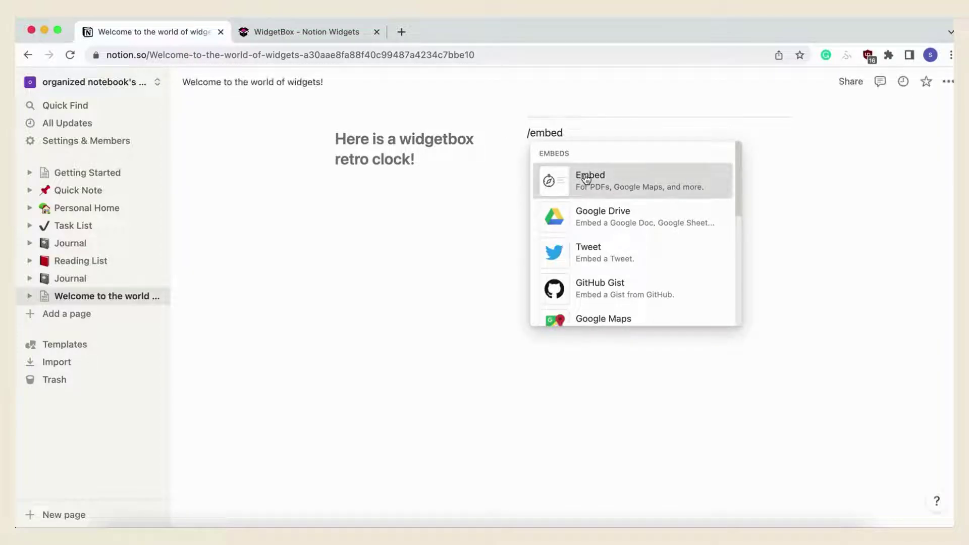
left_click(571, 186)
key("super+v")
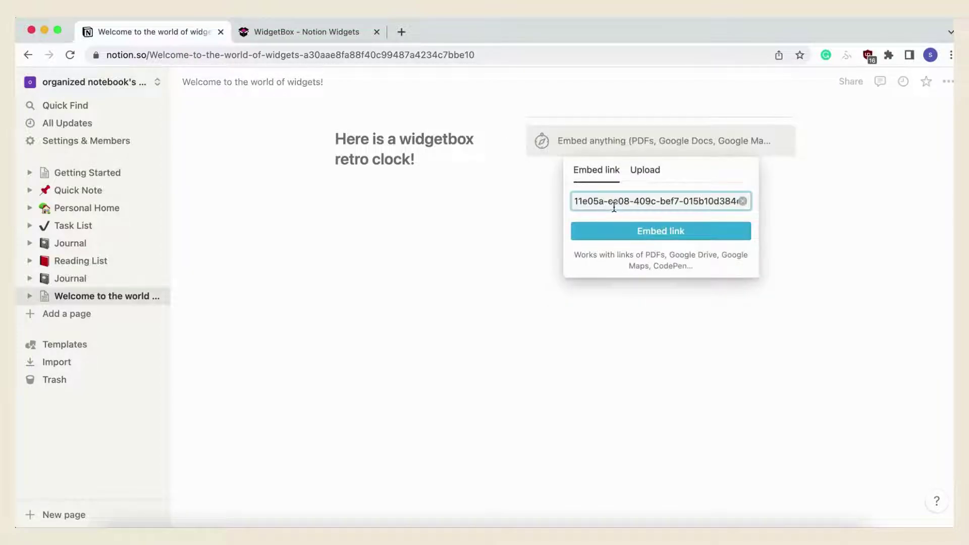
left_click(629, 232)
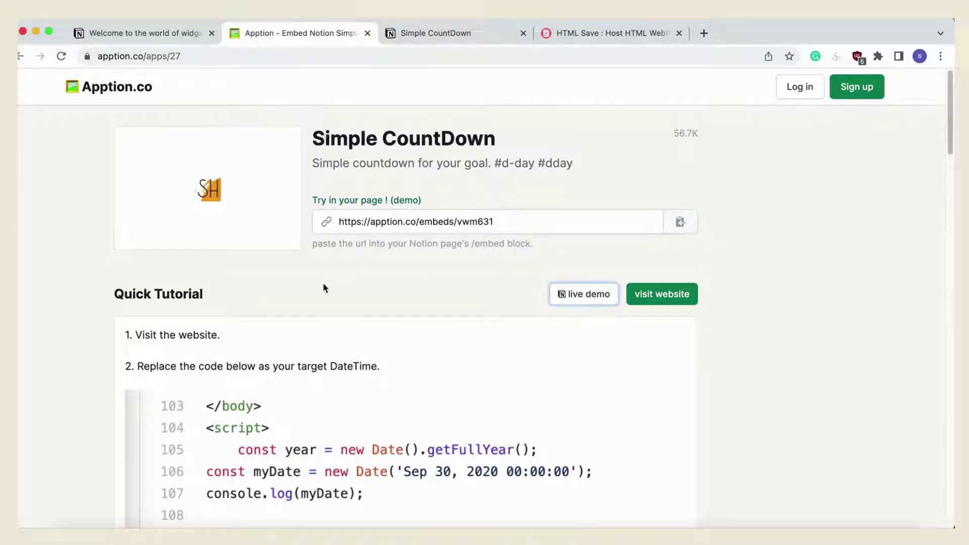
Read through Apption's Simple CountDown Quick Tutorial, then switch to the HtmlSave site.
scroll(324, 288, "down", 1)
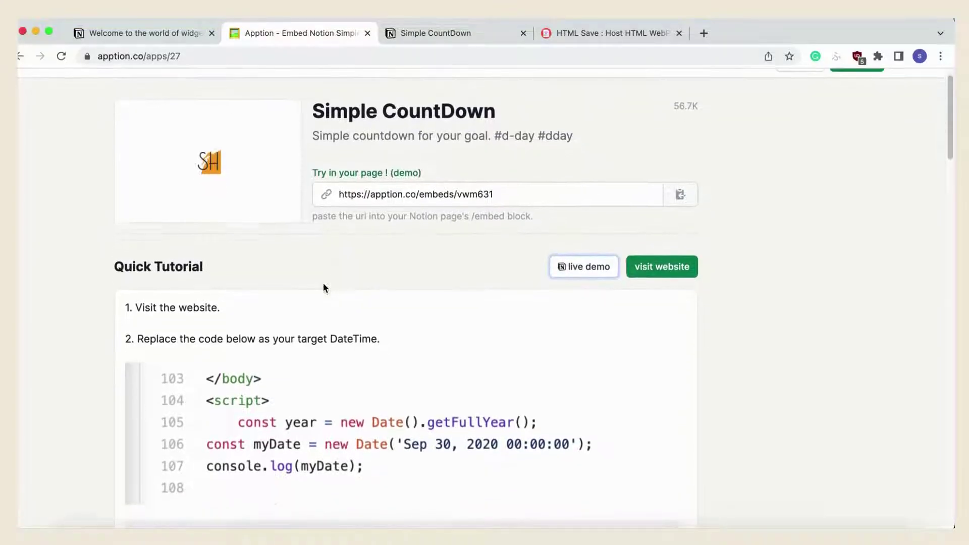
scroll(323, 288, "down", 2)
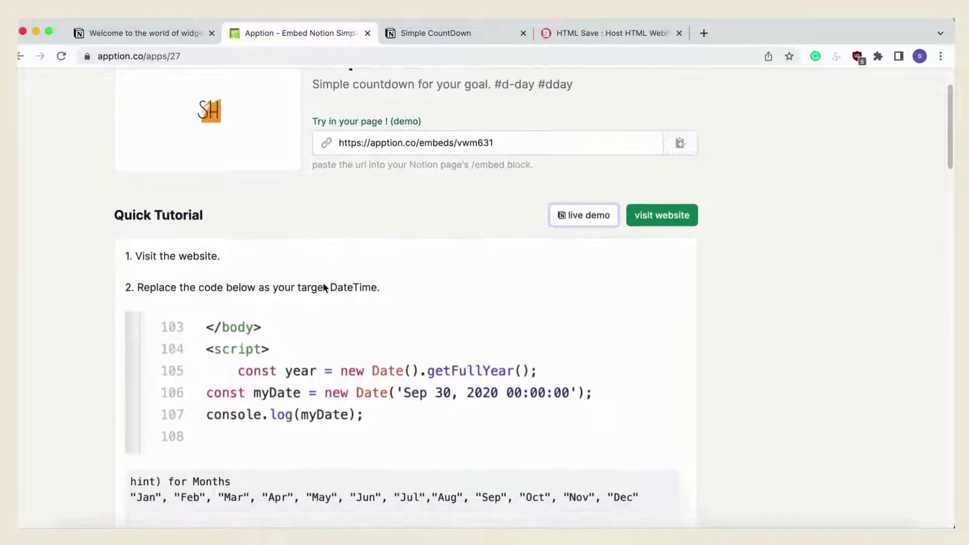
scroll(324, 288, "down", 3)
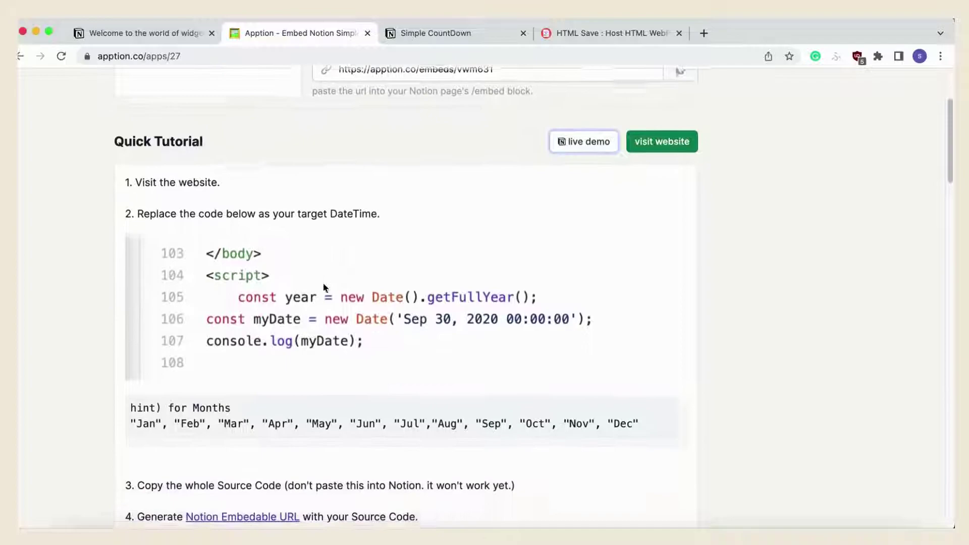
scroll(323, 287, "down", 2)
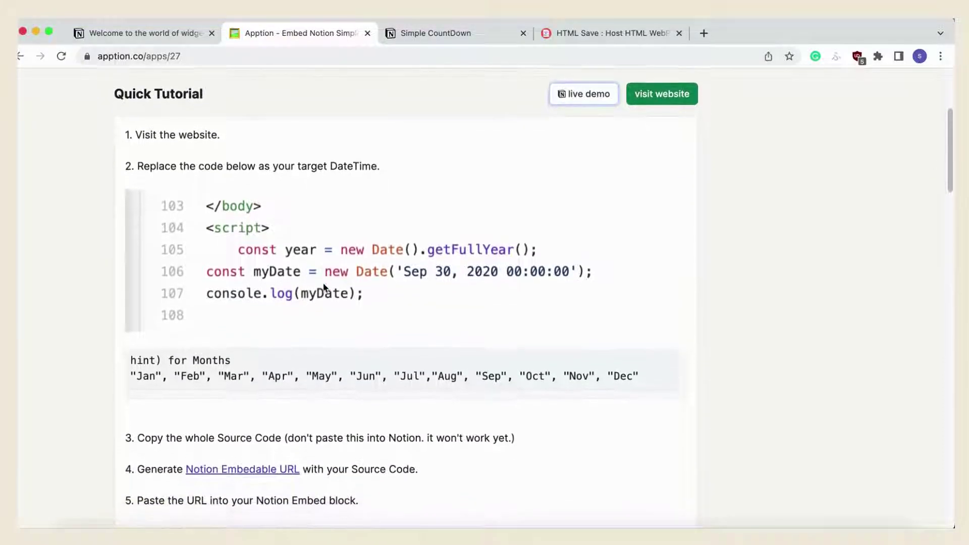
scroll(324, 287, "down", 1)
scroll(323, 286, "down", 2)
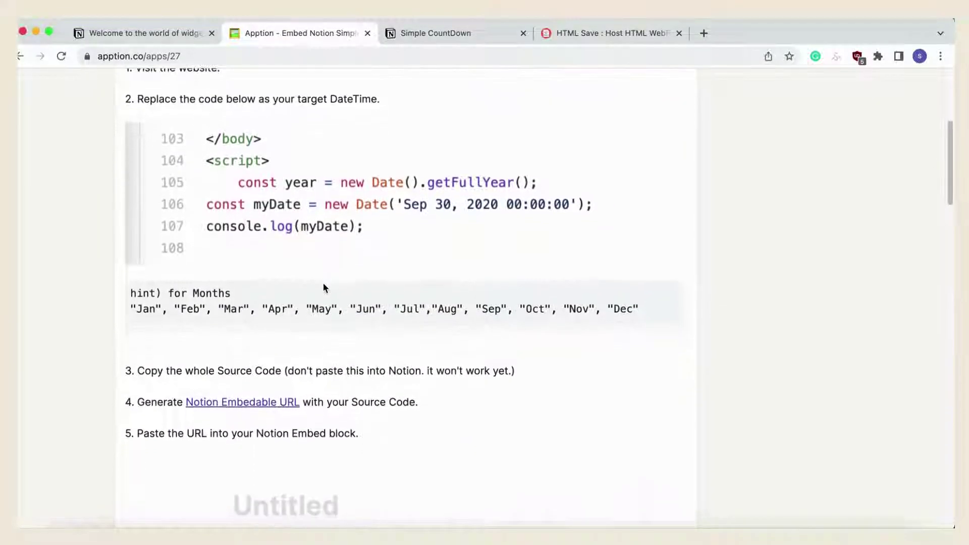
scroll(327, 271, "down", 2)
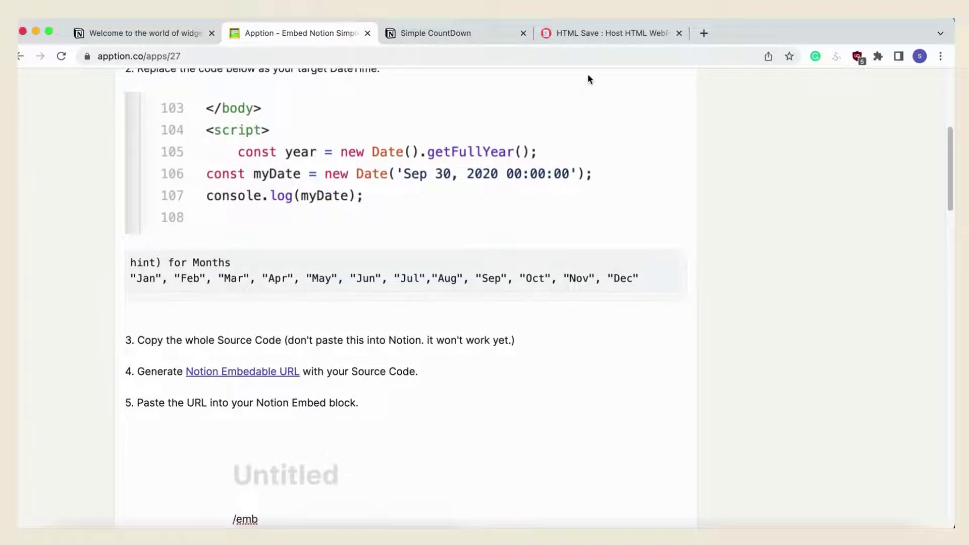
left_click(586, 35)
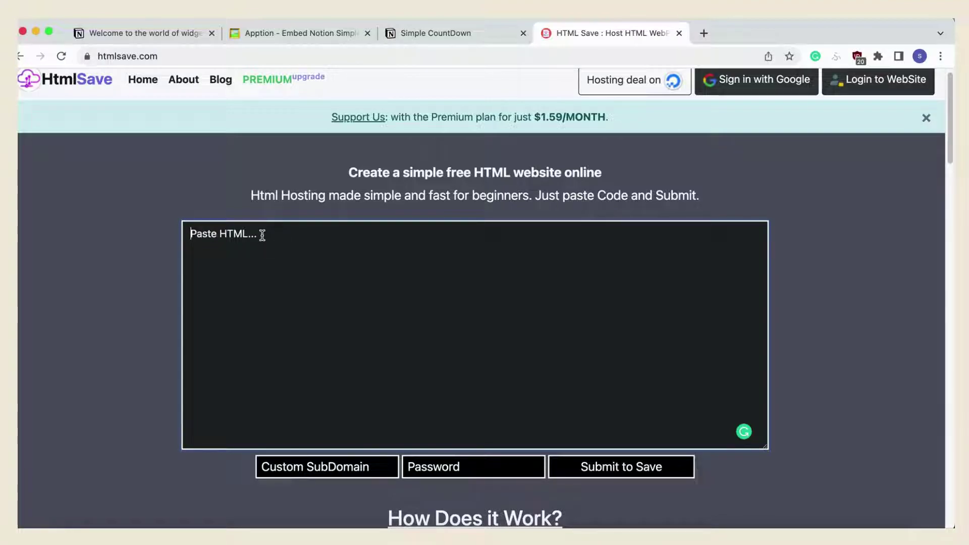
scroll(262, 235, "down", 2)
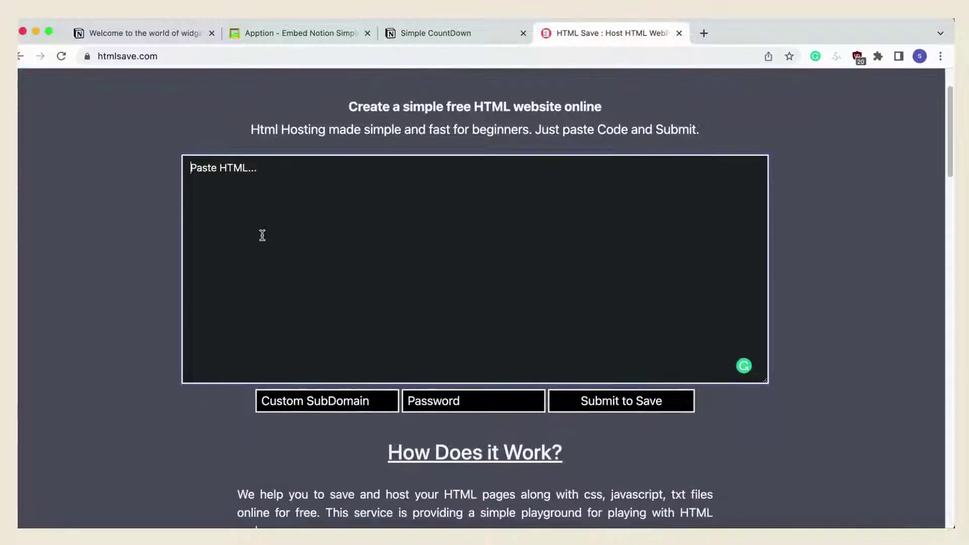
scroll(262, 235, "down", 8)
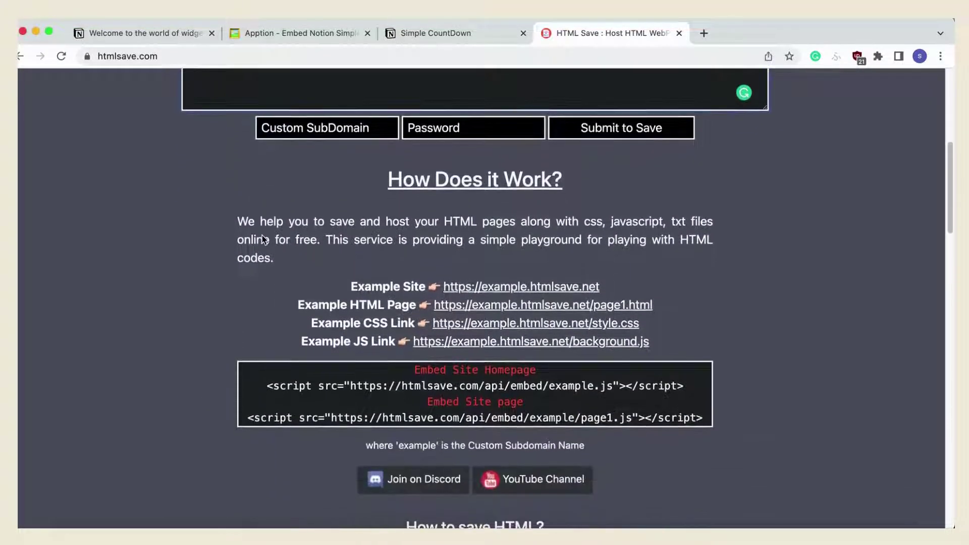
scroll(262, 235, "down", 5)
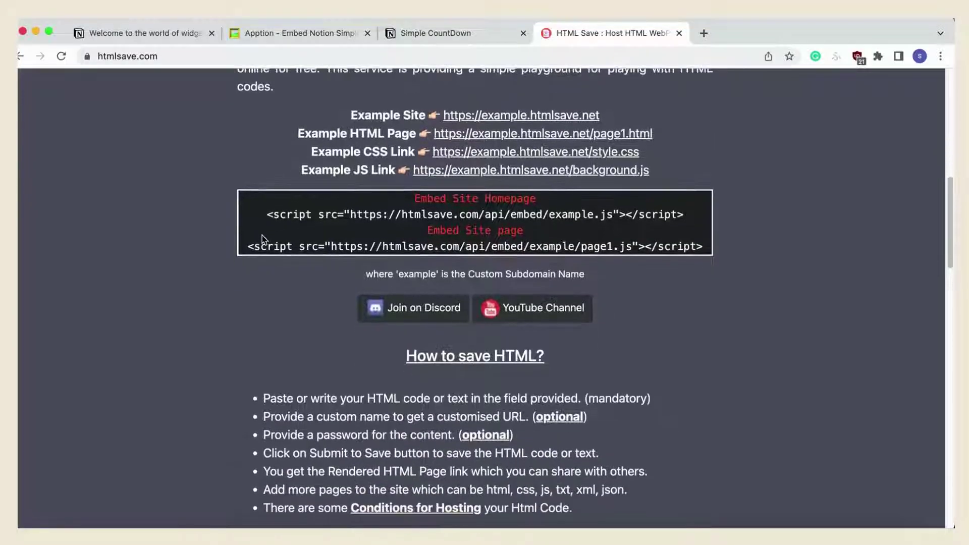
scroll(262, 235, "down", 2)
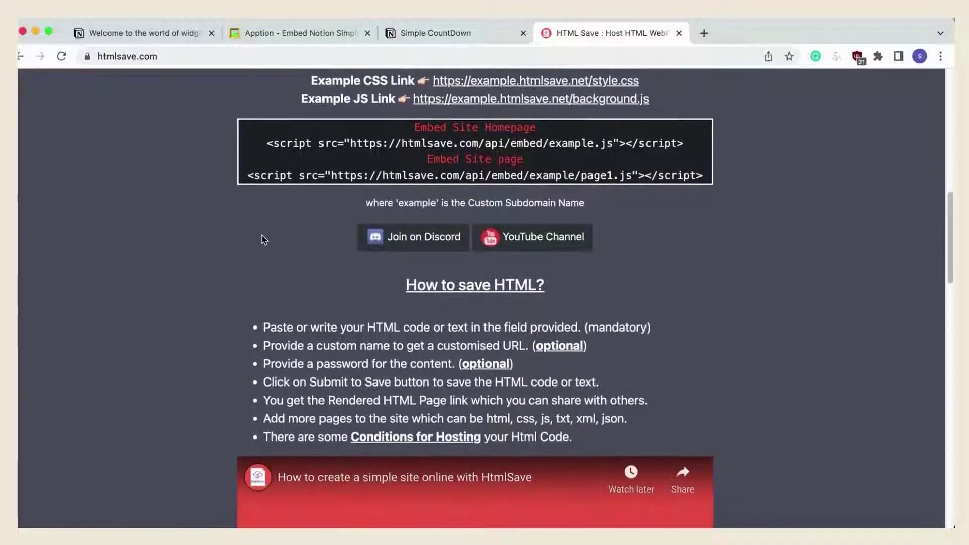
Return to the Simple CountDown browser tab showing the Notion countdown example.
left_click(427, 43)
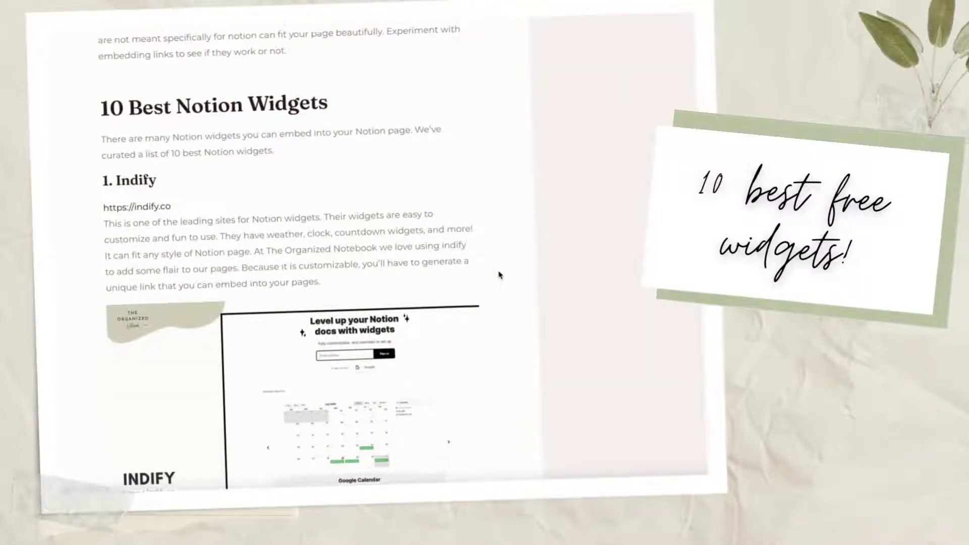
scroll(499, 275, "down", 5)
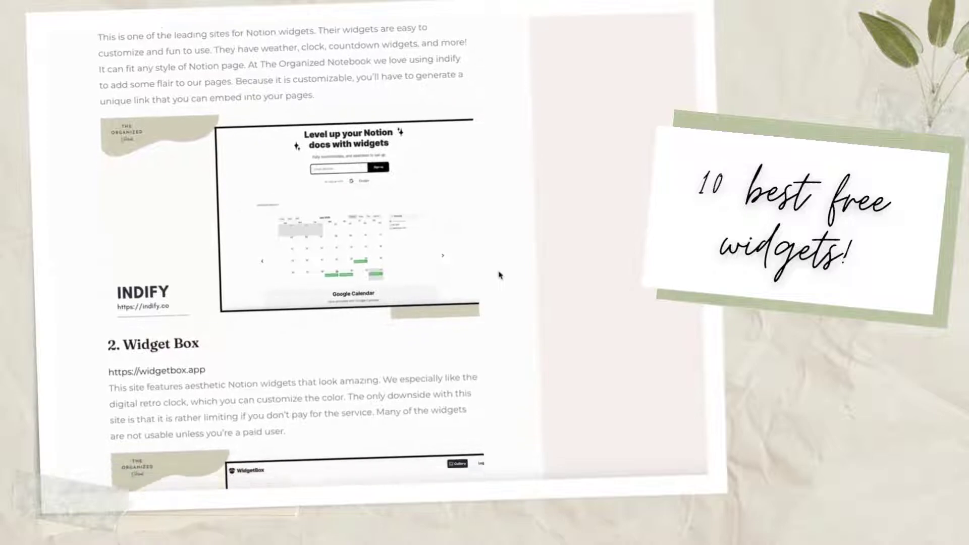
scroll(498, 275, "down", 4)
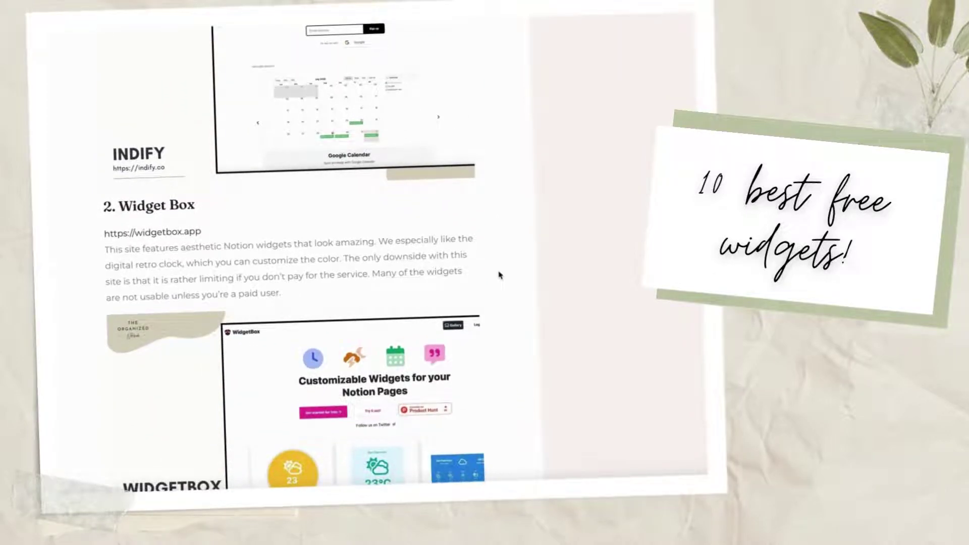
scroll(499, 275, "down", 4)
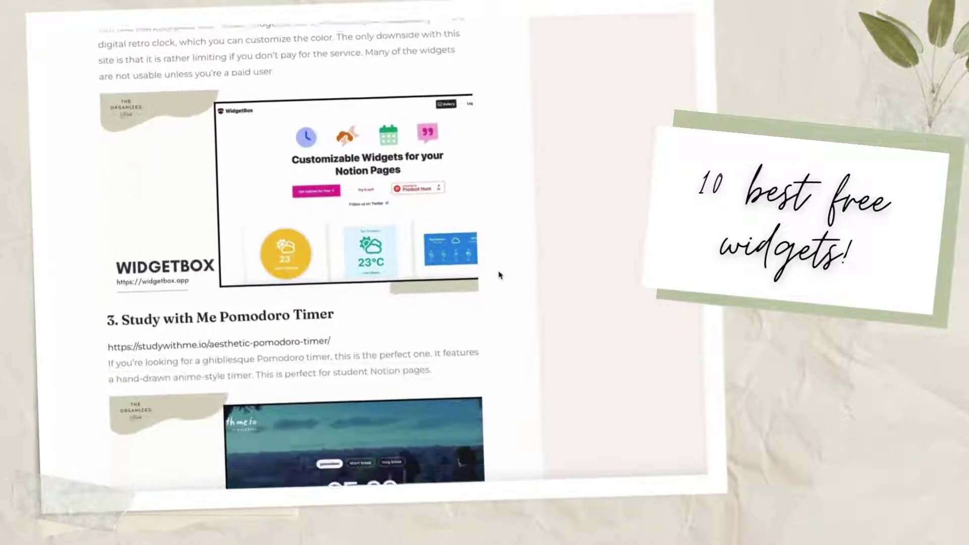
scroll(499, 275, "down", 1)
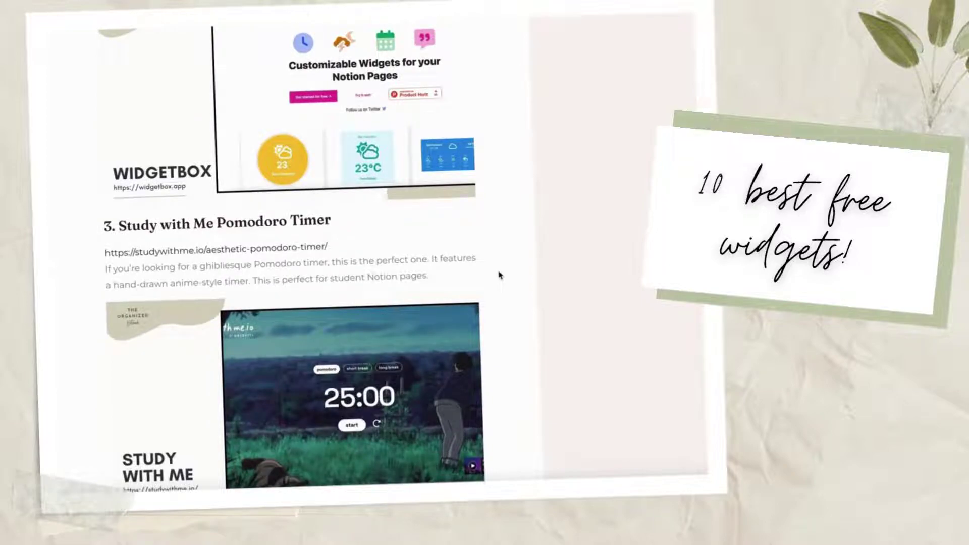
scroll(499, 275, "down", 8)
scroll(498, 275, "down", 1)
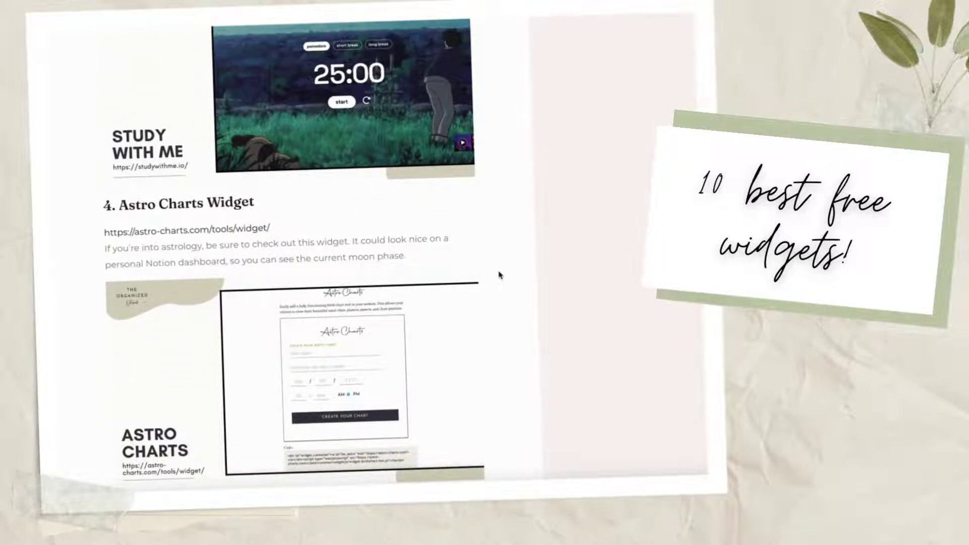
scroll(498, 275, "down", 9)
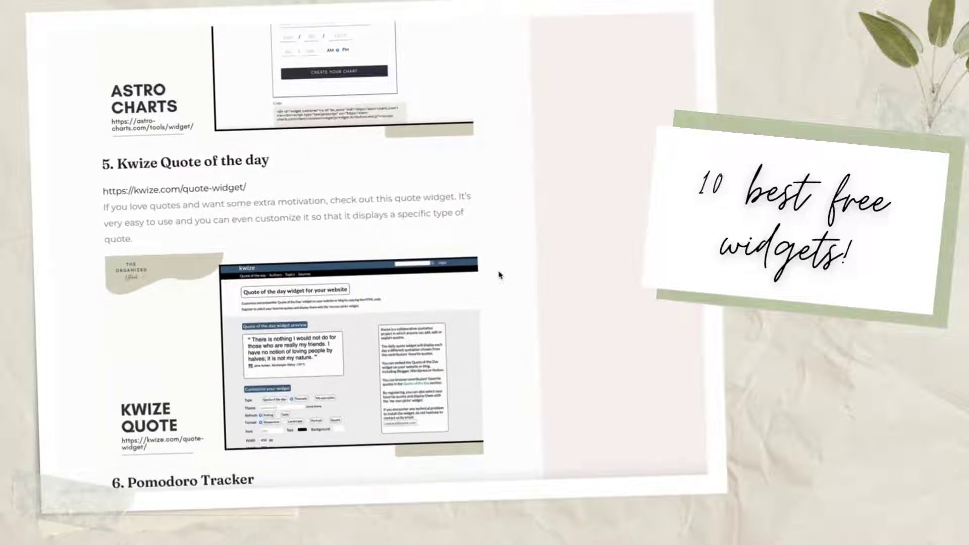
scroll(498, 275, "down", 8)
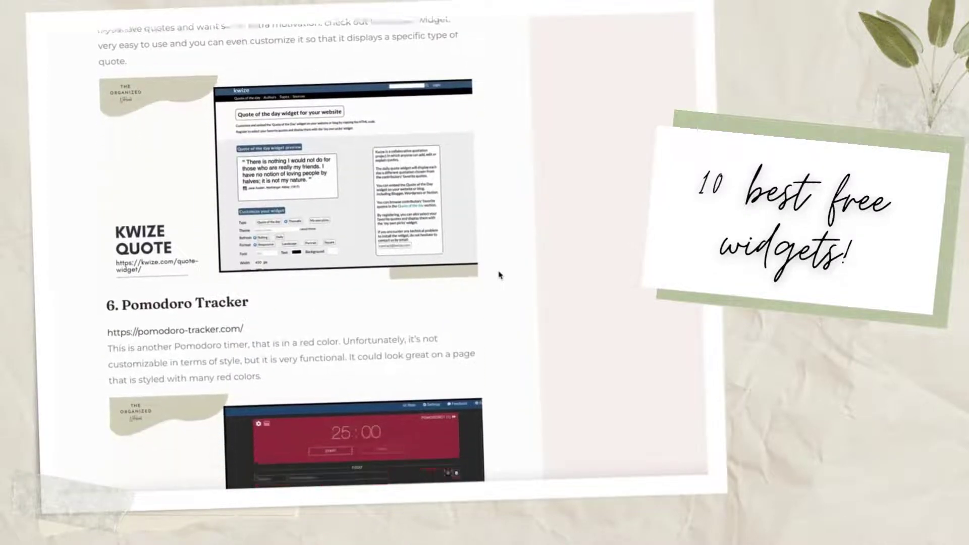
scroll(499, 275, "down", 2)
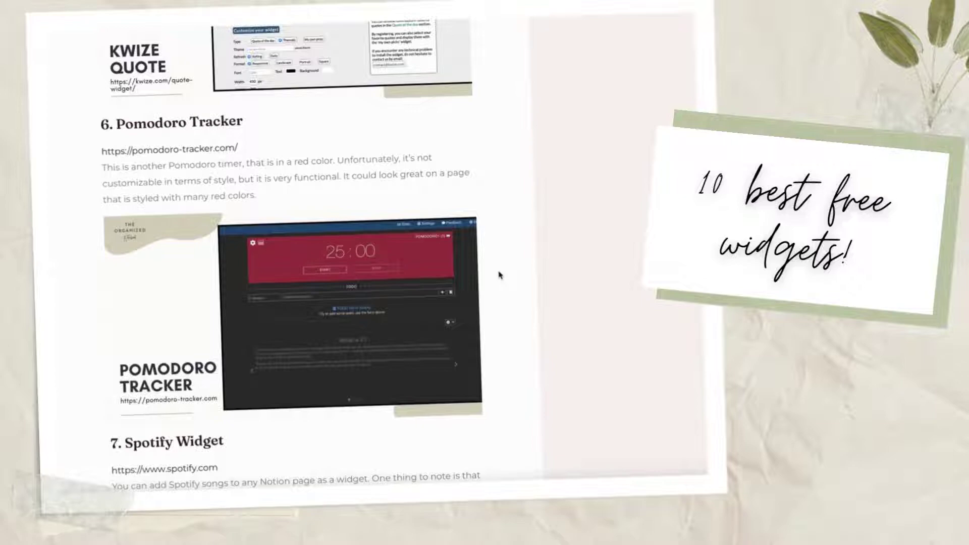
scroll(499, 275, "down", 9)
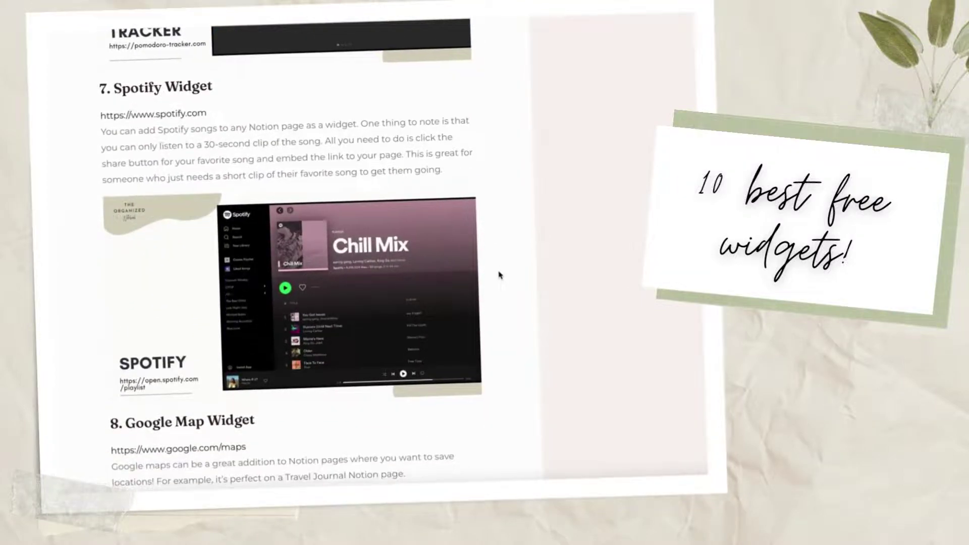
scroll(499, 275, "down", 9)
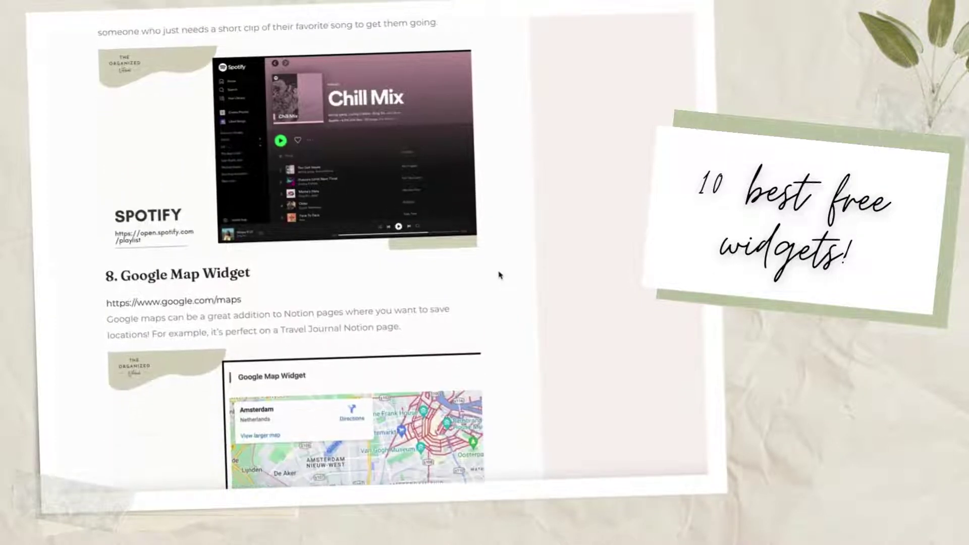
scroll(499, 275, "down", 4)
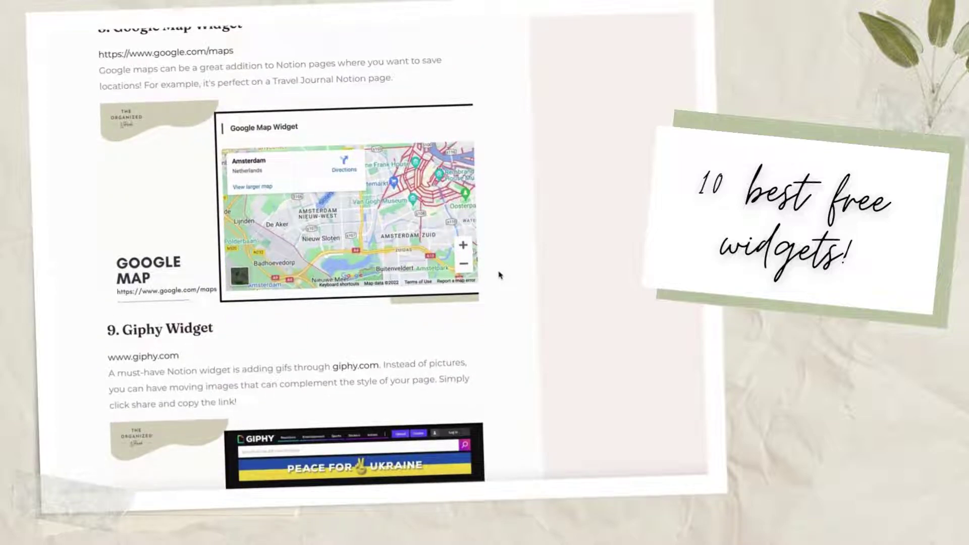
scroll(499, 275, "down", 12)
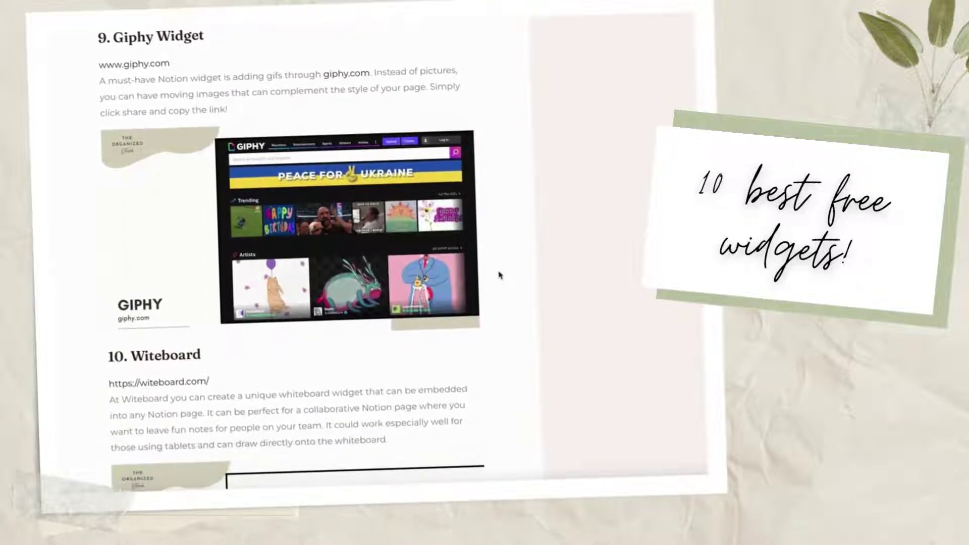